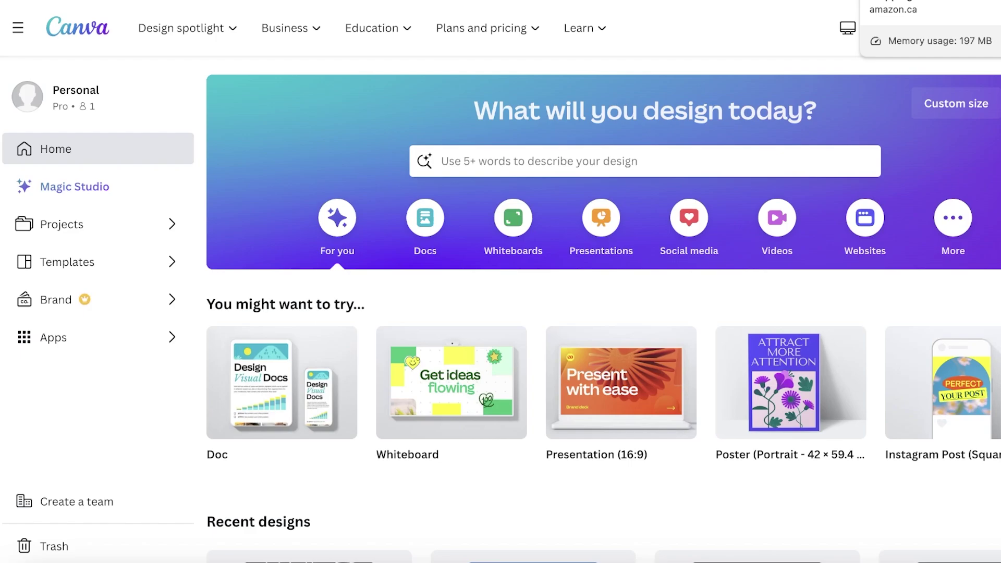
Search Amazon.ca for 'kdp books' and browse the results.
{"action": "left_click", "coordinate": [897, 1]}
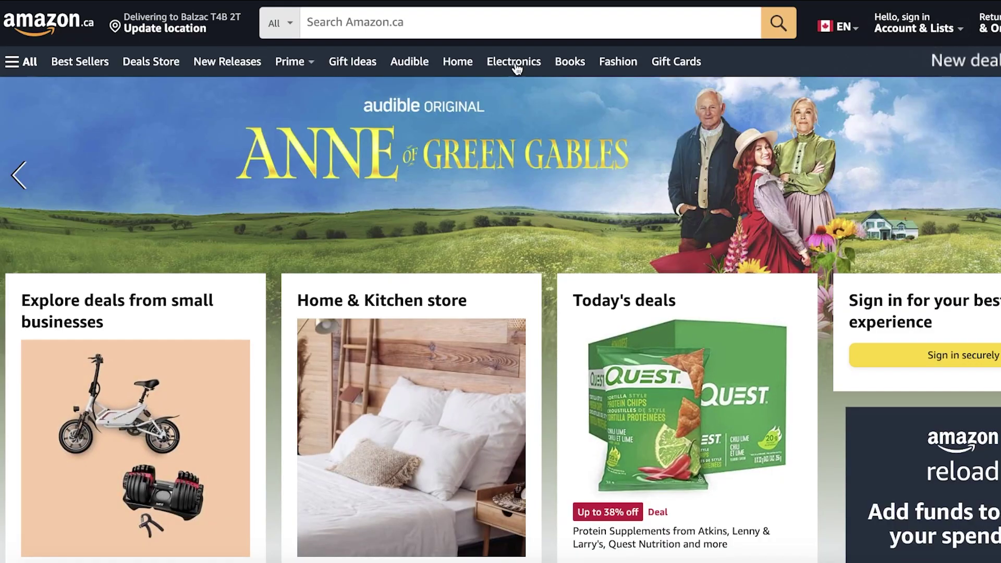
{"action": "left_click", "coordinate": [319, 14]}
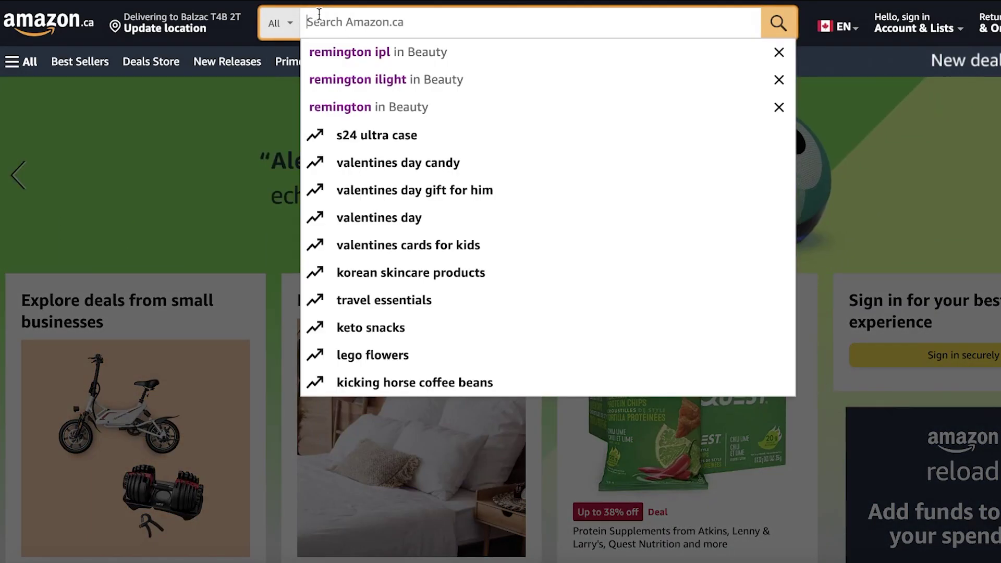
{"action": "type", "text": "is"}
{"action": "key", "text": "BackSpace"}
{"action": "key", "text": "BackSpace"}
{"action": "type", "text": "co"}
{"action": "key", "text": "BackSpace"}
{"action": "key", "text": "BackSpace"}
{"action": "type", "text": "k"}
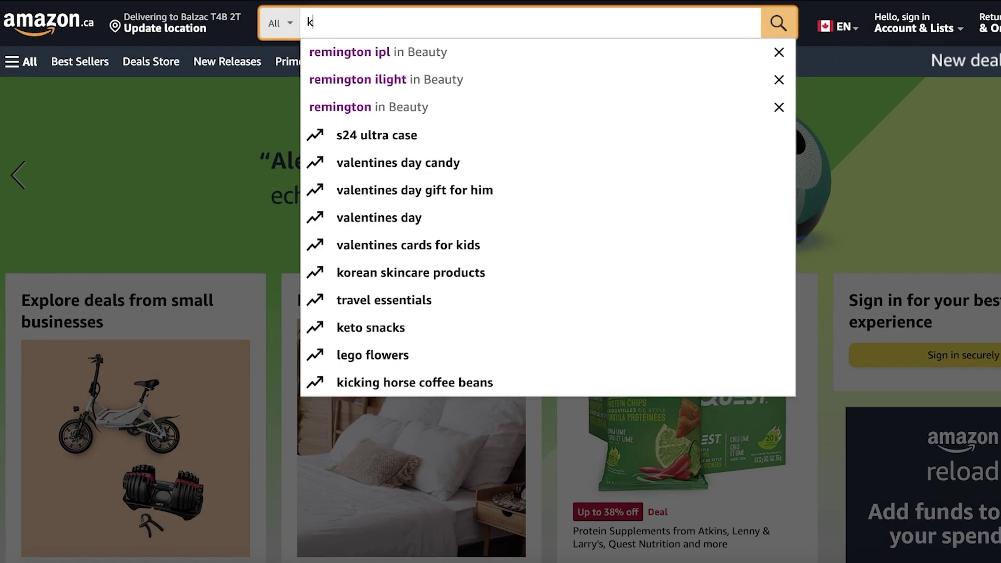
{"action": "type", "text": "dp books"}
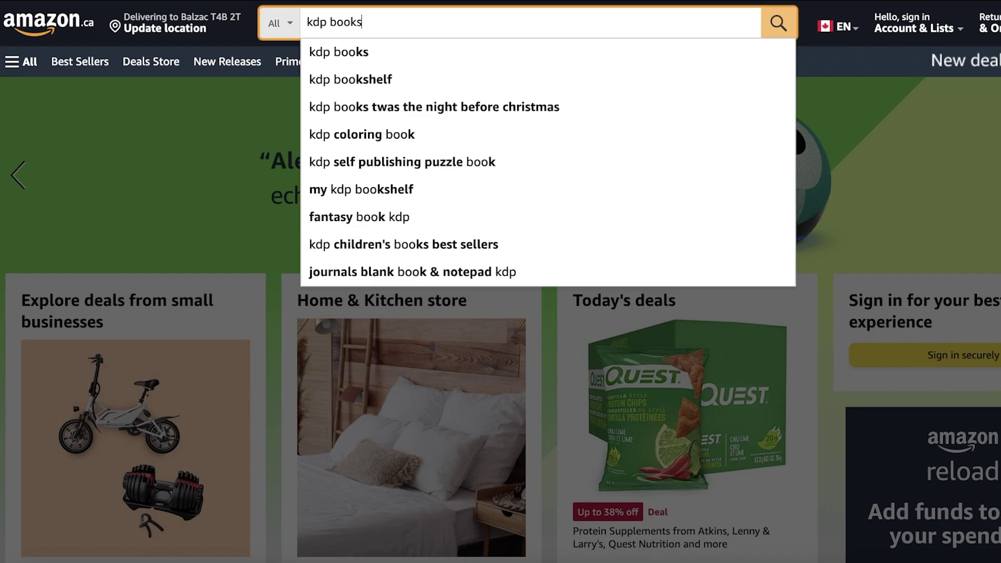
{"action": "key", "text": "Return"}
{"action": "scroll", "coordinate": [641, 221], "scroll_direction": "down", "scroll_amount": 15}
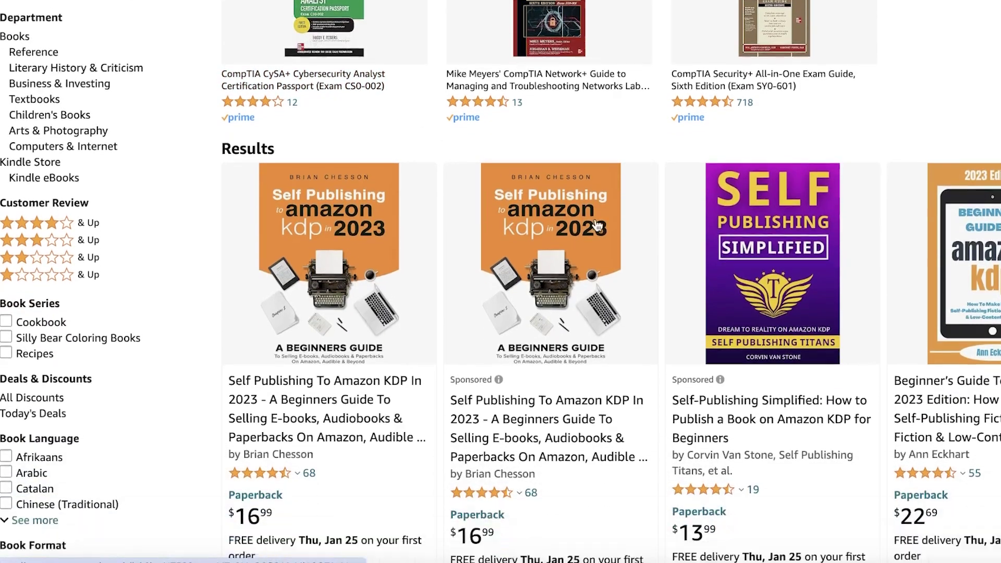
{"action": "scroll", "coordinate": [704, 237], "scroll_direction": "up", "scroll_amount": 8}
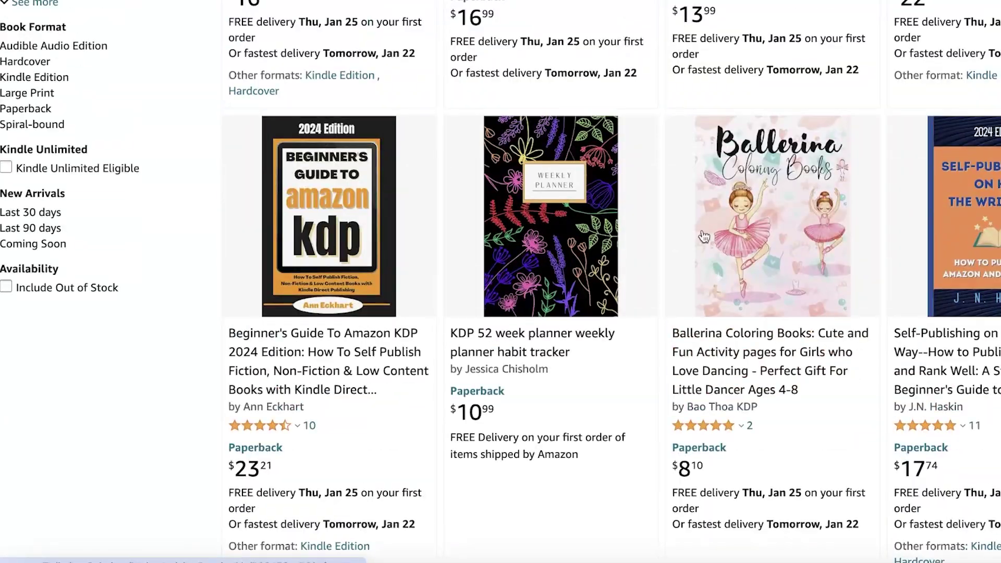
Open the Ballerina Coloring Books paperback listing and scroll through its details.
{"action": "left_click", "coordinate": [787, 253]}
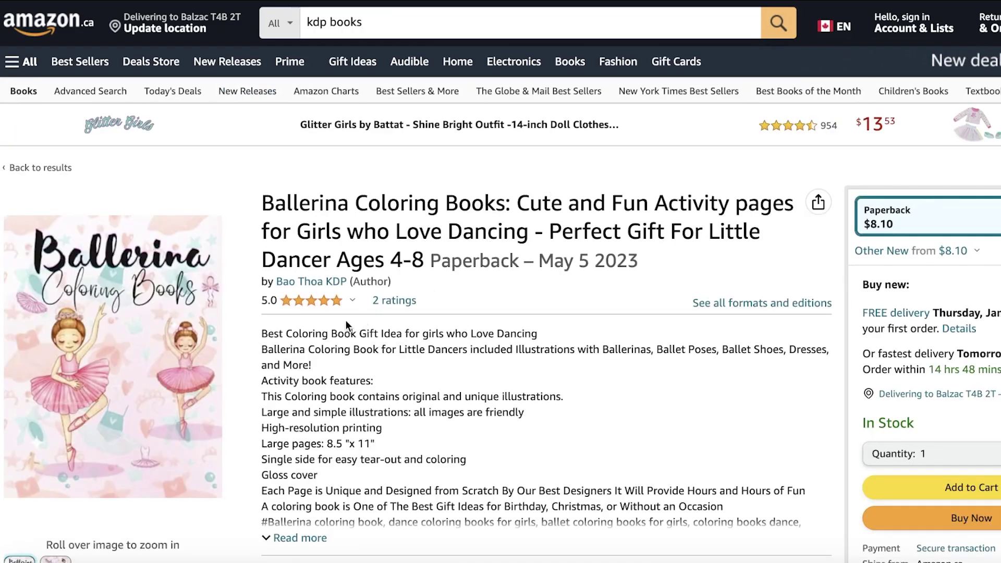
{"action": "scroll", "coordinate": [346, 323], "scroll_direction": "down", "scroll_amount": 5}
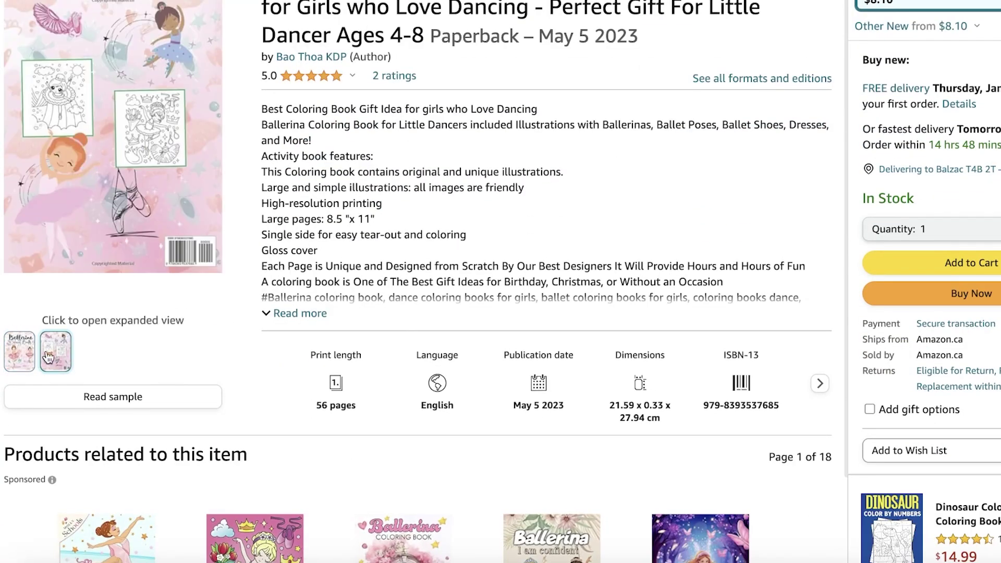
{"action": "scroll", "coordinate": [64, 354], "scroll_direction": "up", "scroll_amount": 4}
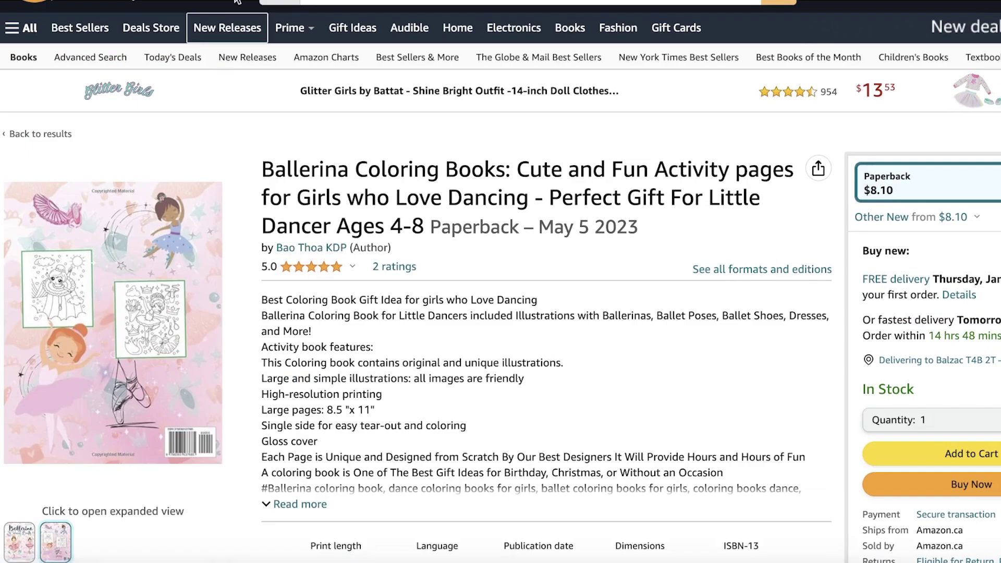
{"action": "scroll", "coordinate": [262, 291], "scroll_direction": "down", "scroll_amount": 1}
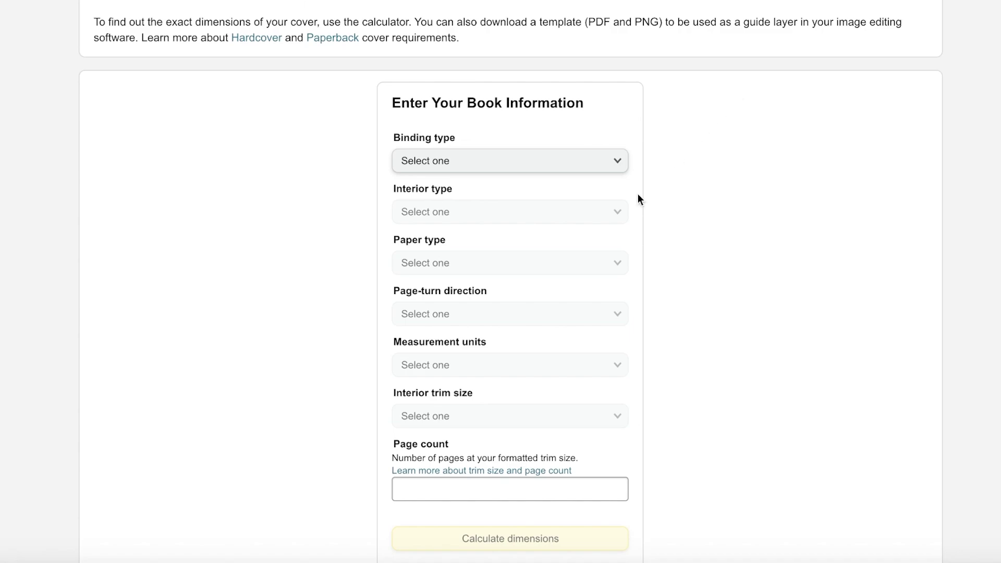
In the cover calculator choose Paperback, Standard color, White paper, and Left to Right.
{"action": "scroll", "coordinate": [625, 246], "scroll_direction": "up", "scroll_amount": 3}
{"action": "scroll", "coordinate": [625, 250], "scroll_direction": "down", "scroll_amount": 3}
{"action": "scroll", "coordinate": [624, 254], "scroll_direction": "up", "scroll_amount": 3}
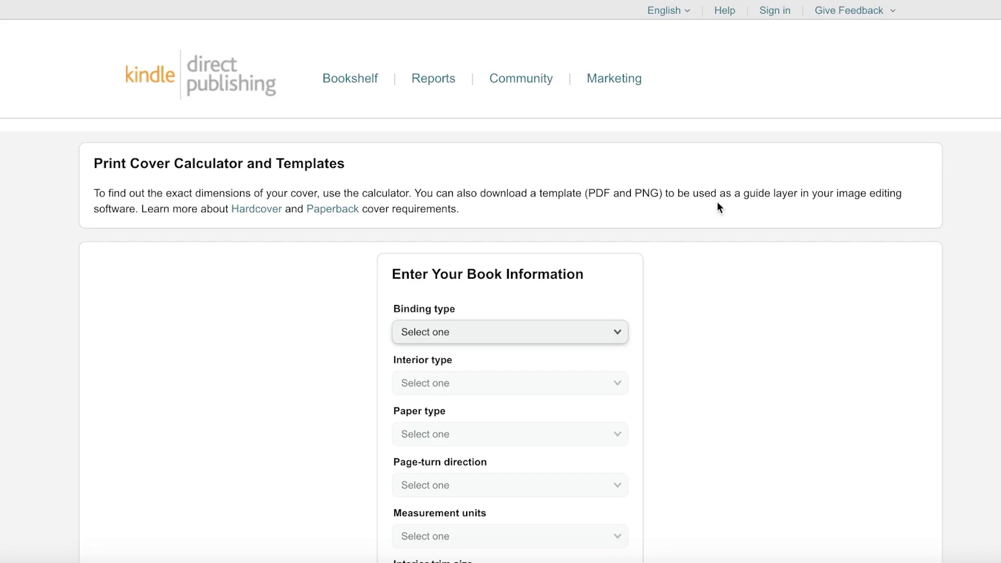
{"action": "scroll", "coordinate": [643, 258], "scroll_direction": "down", "scroll_amount": 1}
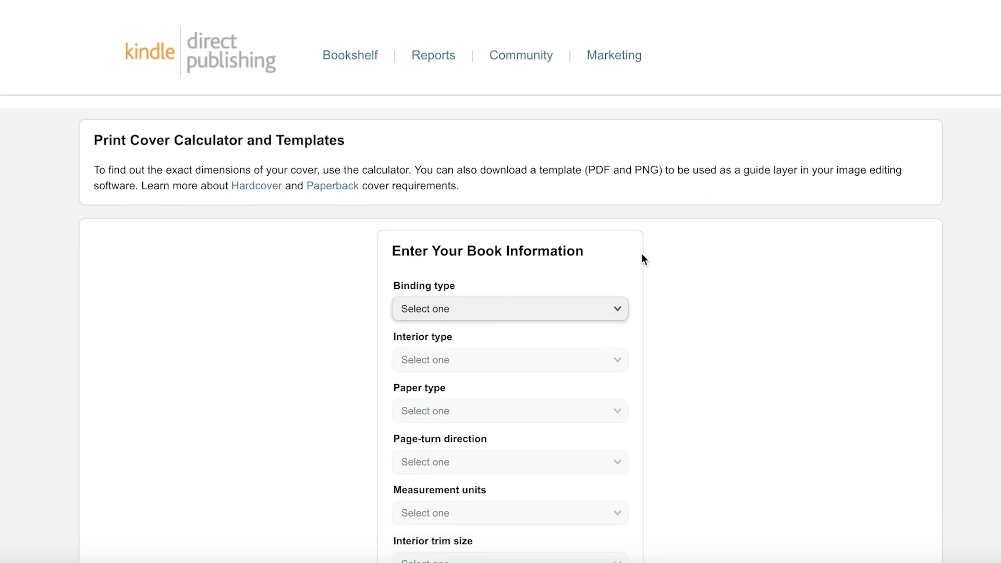
{"action": "scroll", "coordinate": [641, 254], "scroll_direction": "down", "scroll_amount": 3}
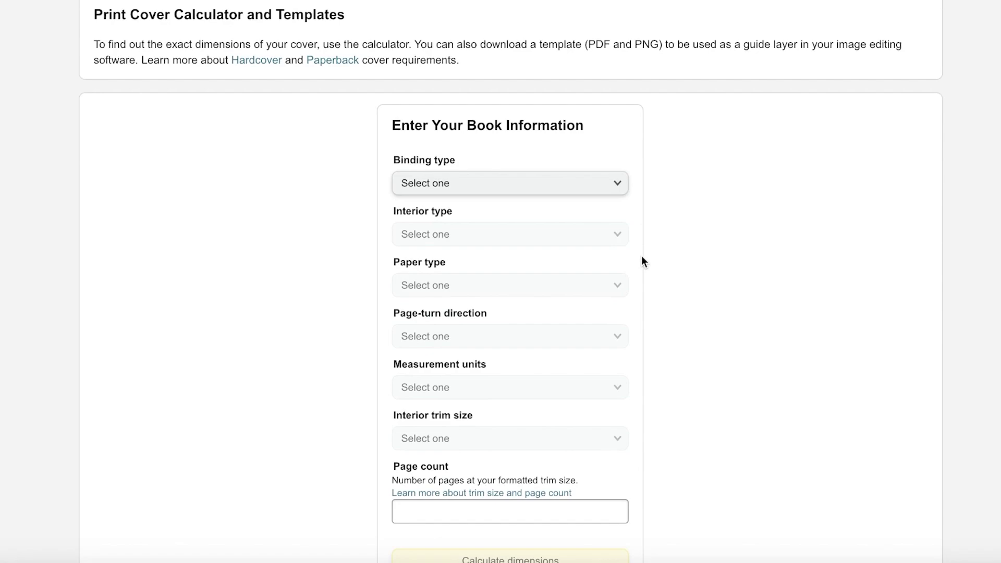
{"action": "left_click", "coordinate": [427, 178]}
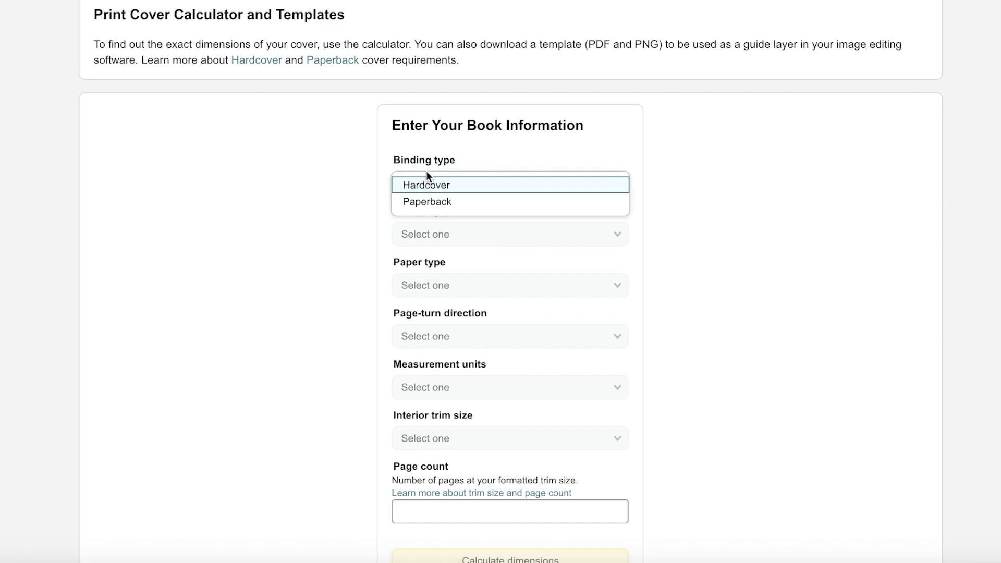
{"action": "left_click", "coordinate": [435, 201]}
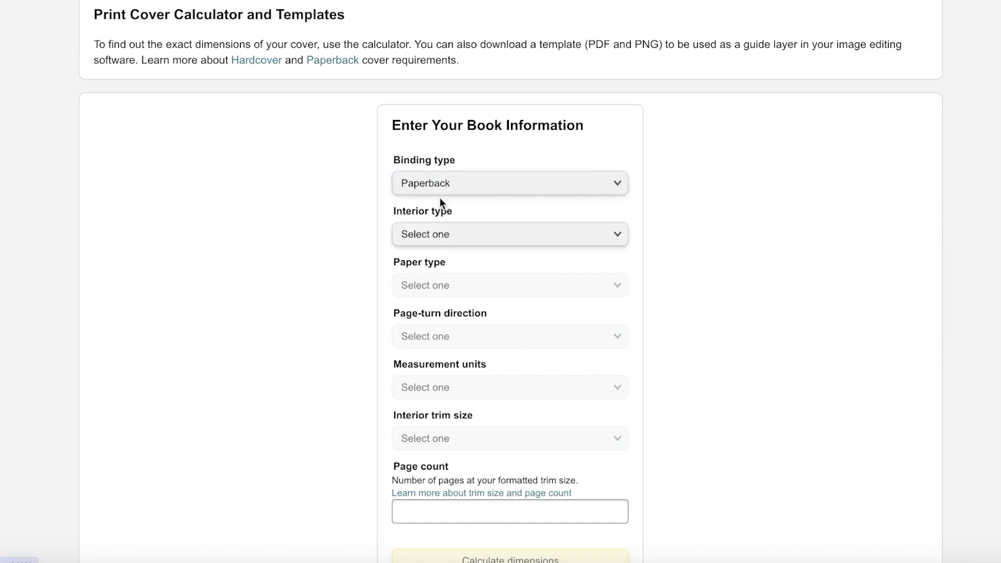
{"action": "left_click", "coordinate": [447, 233]}
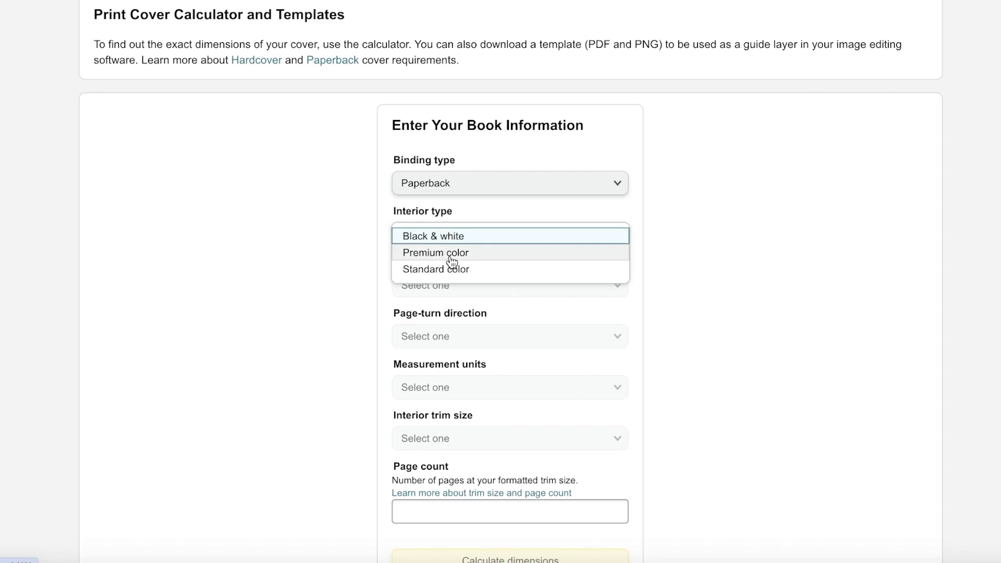
{"action": "left_click", "coordinate": [452, 269]}
{"action": "left_click", "coordinate": [513, 285]}
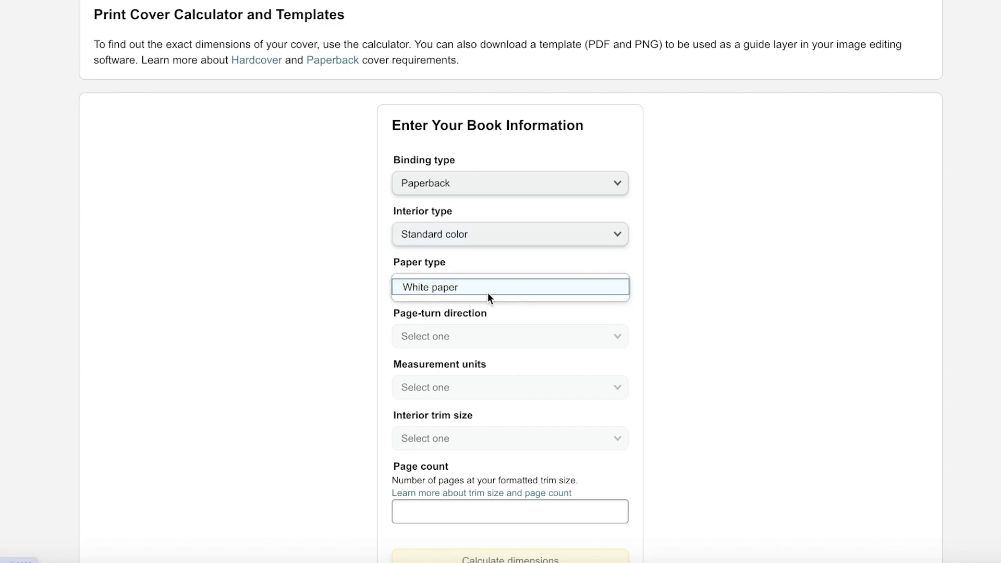
{"action": "left_click", "coordinate": [484, 293]}
{"action": "left_click", "coordinate": [462, 344]}
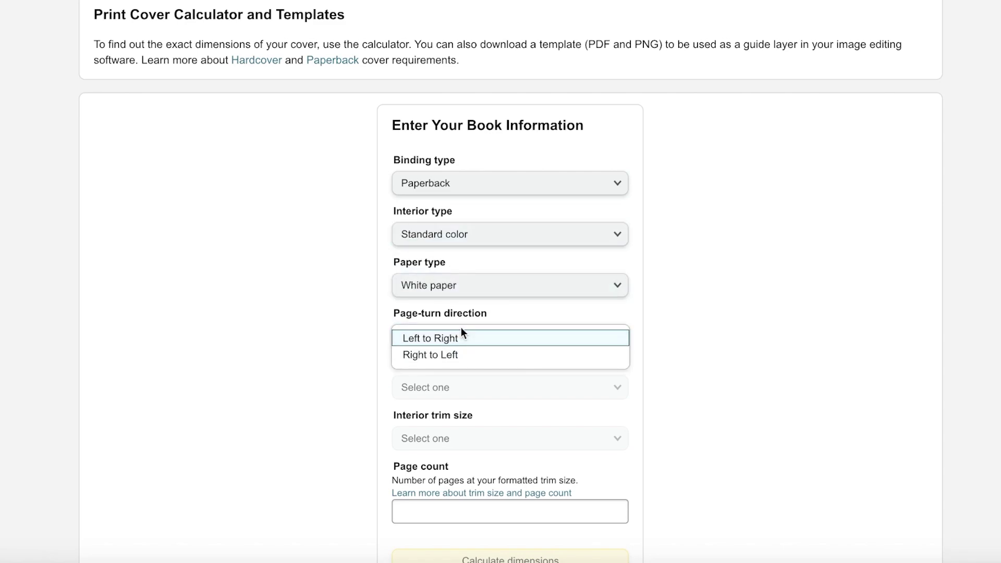
{"action": "left_click", "coordinate": [458, 338]}
Set Inches, a 6 x 9 in trim and 30 pages, then calculate dimensions.
{"action": "scroll", "coordinate": [457, 365], "scroll_direction": "down", "scroll_amount": 1}
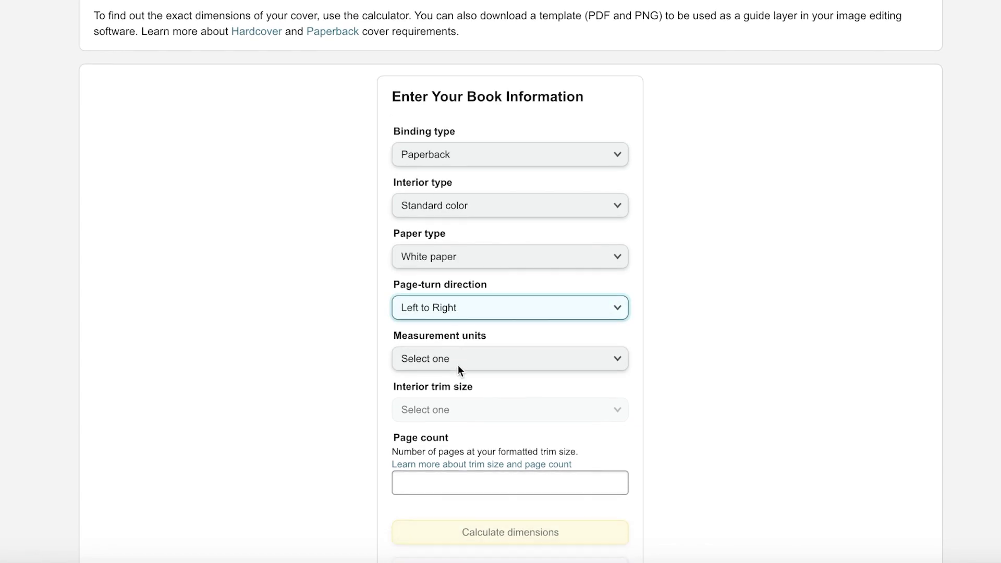
{"action": "left_click", "coordinate": [457, 365]}
{"action": "left_click", "coordinate": [455, 359]}
{"action": "scroll", "coordinate": [453, 339], "scroll_direction": "down", "scroll_amount": 3}
{"action": "left_click", "coordinate": [454, 272]}
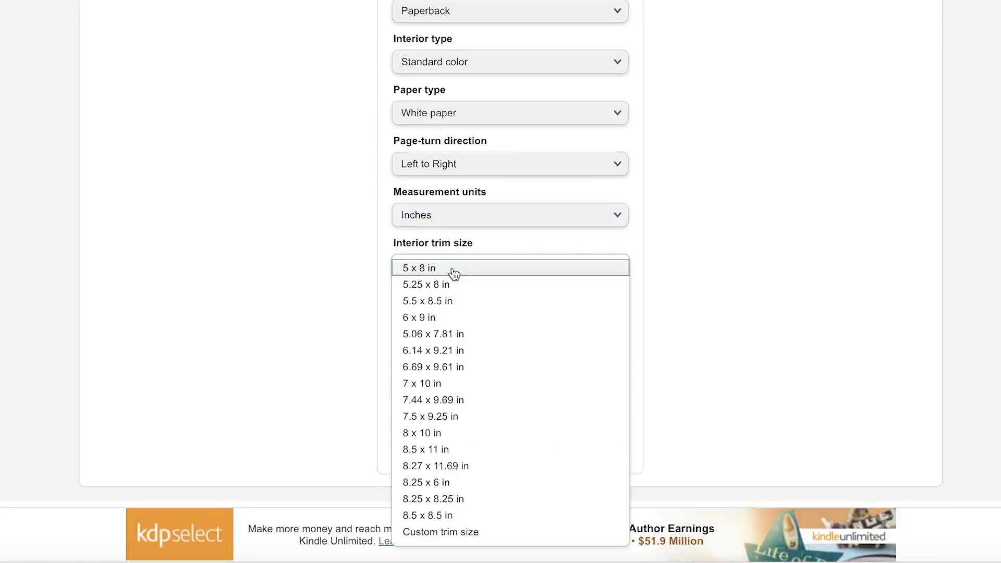
{"action": "left_click", "coordinate": [447, 321]}
{"action": "left_click", "coordinate": [472, 339]}
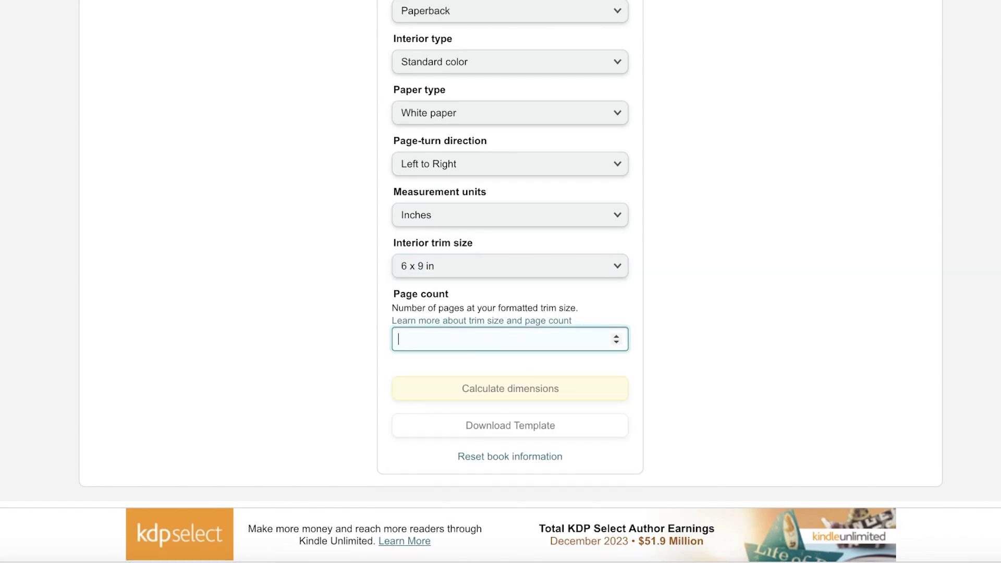
{"action": "left_click", "coordinate": [792, 402]}
{"action": "double_click", "coordinate": [528, 333]}
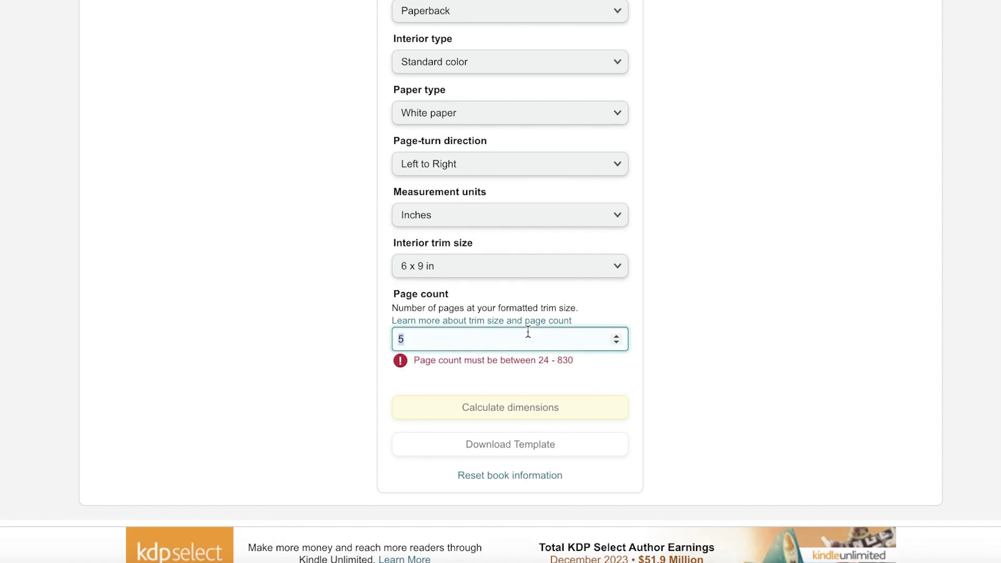
{"action": "left_click", "coordinate": [699, 339]}
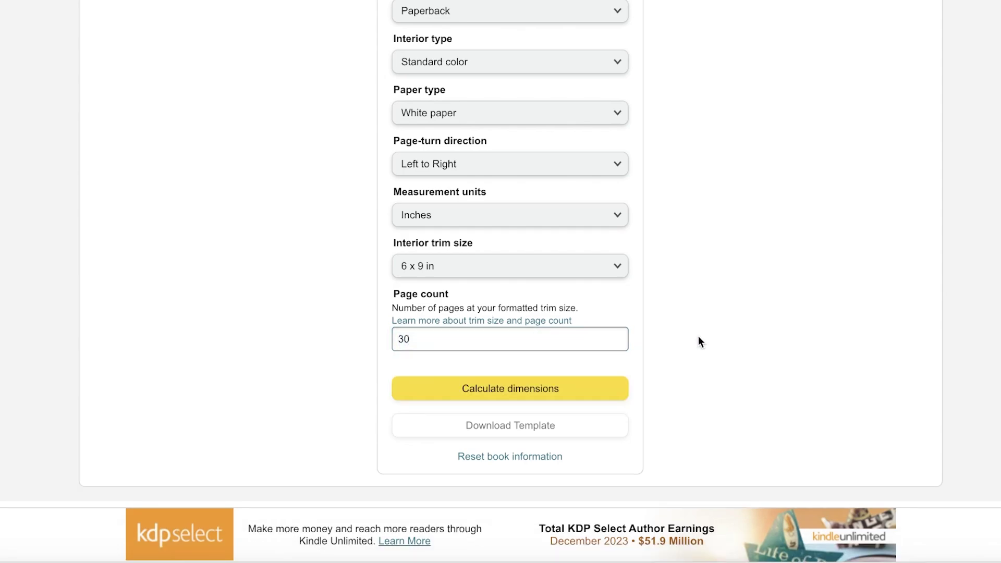
{"action": "left_click", "coordinate": [552, 381]}
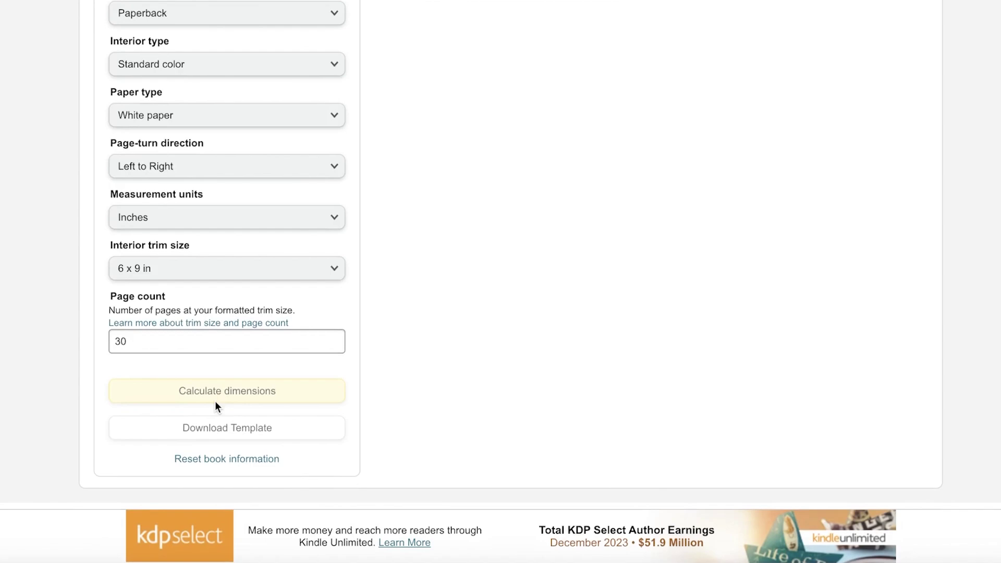
{"action": "scroll", "coordinate": [498, 333], "scroll_direction": "down", "scroll_amount": 2}
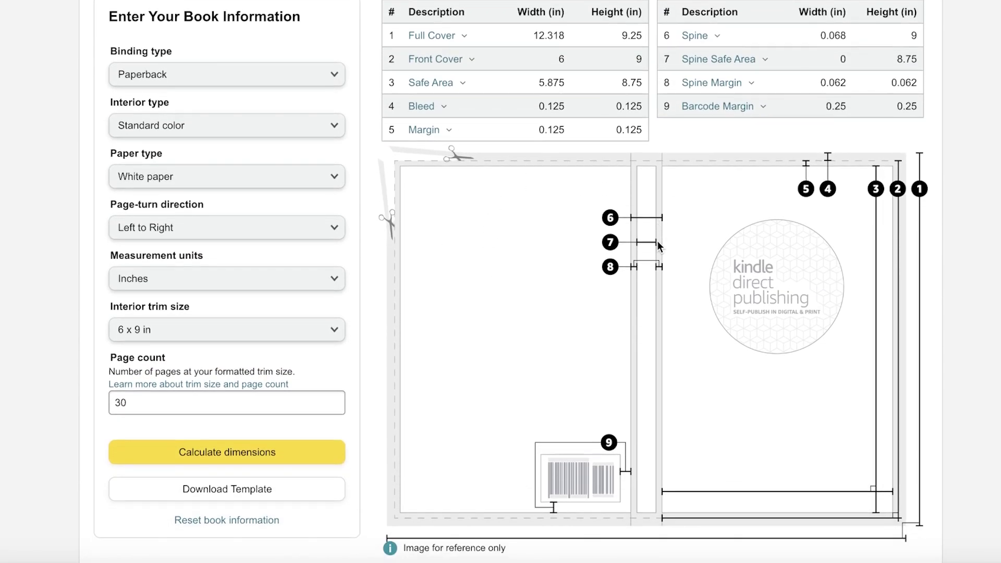
{"action": "scroll", "coordinate": [654, 243], "scroll_direction": "up", "scroll_amount": 1}
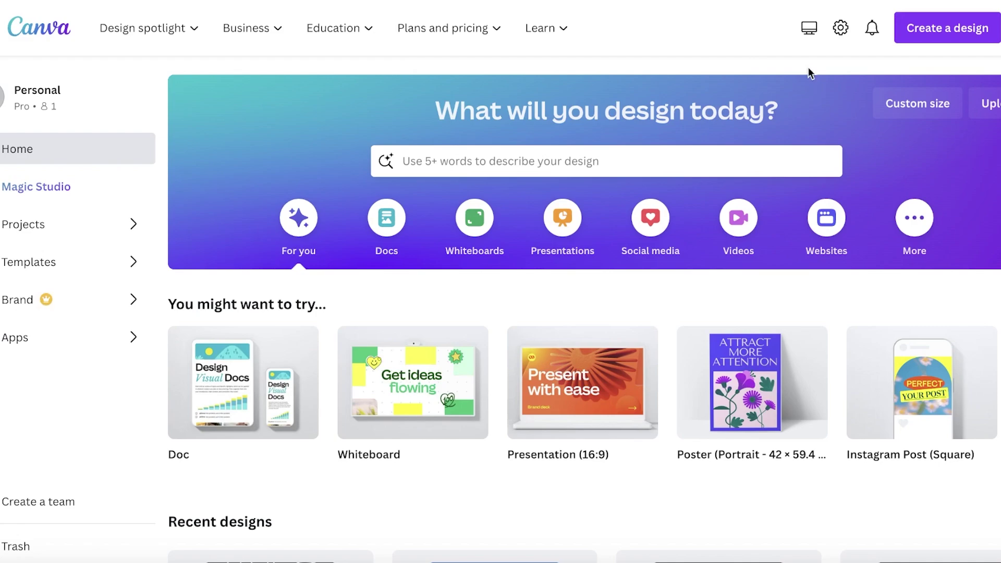
Start a Canva custom size, clearing the 512 x 800 presets and switching units to inches.
{"action": "left_click", "coordinate": [897, 110]}
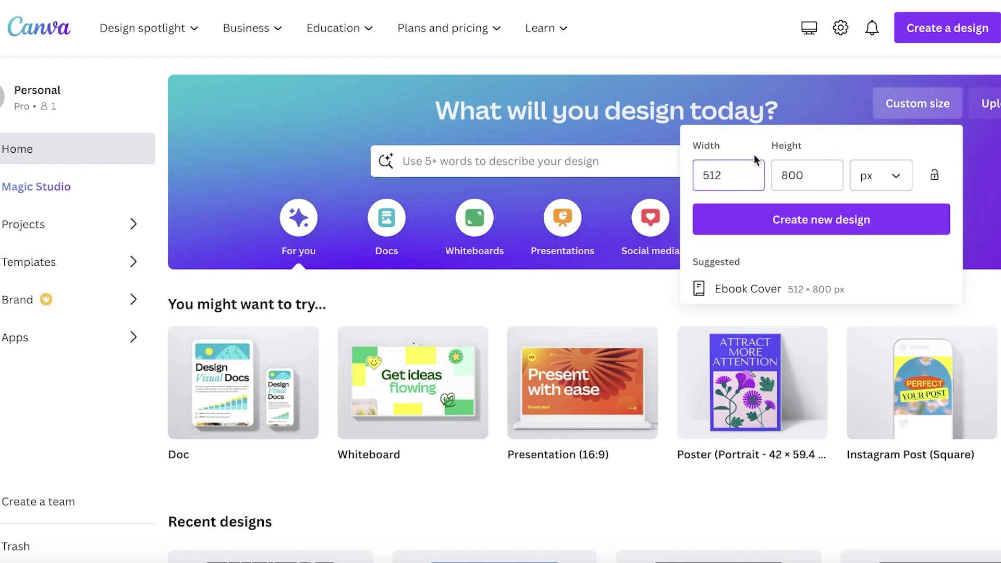
{"action": "key", "text": "ctrl+a"}
{"action": "key", "text": "BackSpace"}
{"action": "left_click", "coordinate": [813, 174]}
{"action": "key", "text": "ctrl+a"}
{"action": "key", "text": "BackSpace"}
{"action": "left_click", "coordinate": [893, 182]}
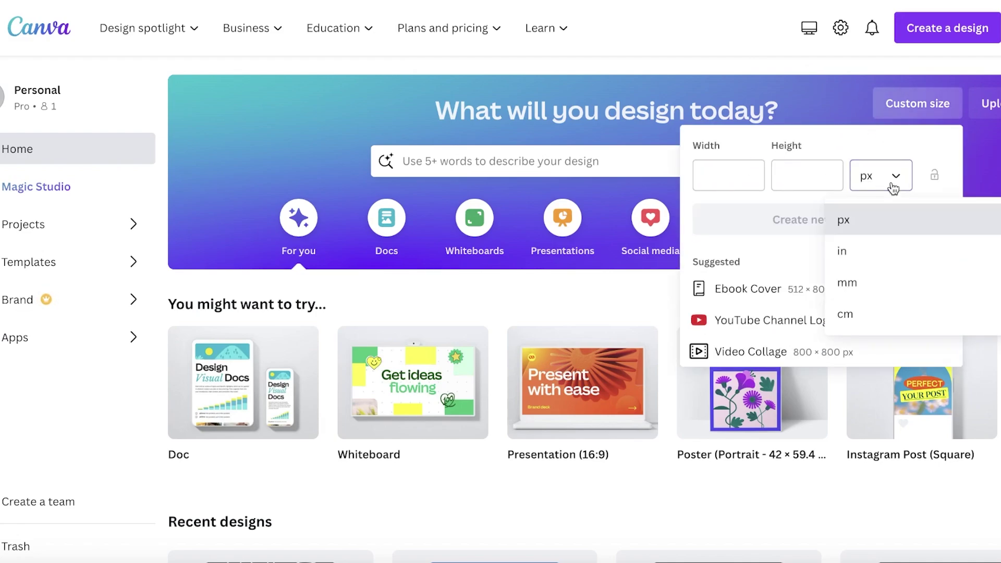
{"action": "left_click", "coordinate": [889, 222]}
{"action": "left_click", "coordinate": [889, 175]}
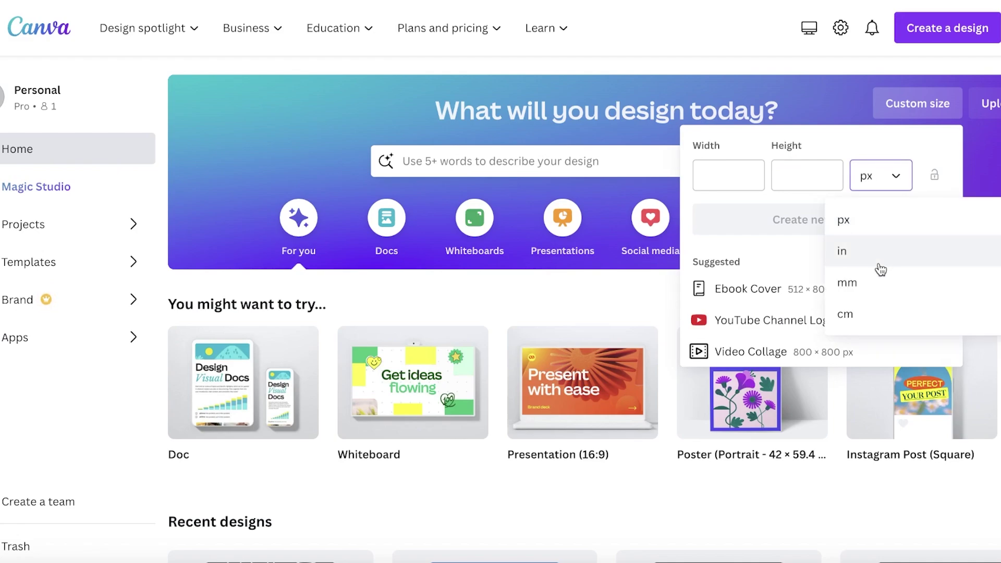
{"action": "left_click", "coordinate": [877, 253]}
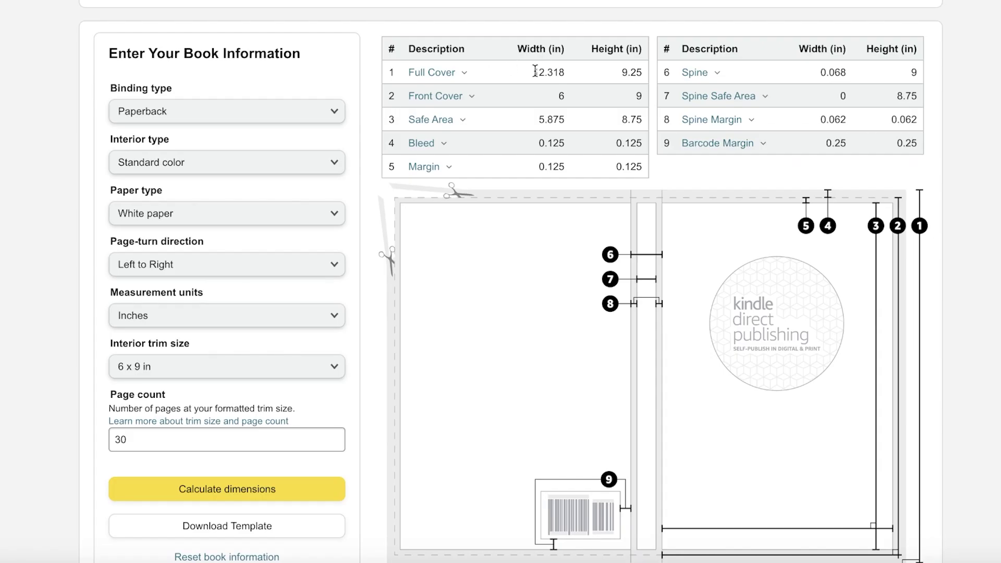
Enter width 12.318 and height 9.25, copied from the calculator's full cover figures.
{"action": "right_click", "coordinate": [535, 72]}
{"action": "left_click", "coordinate": [573, 109]}
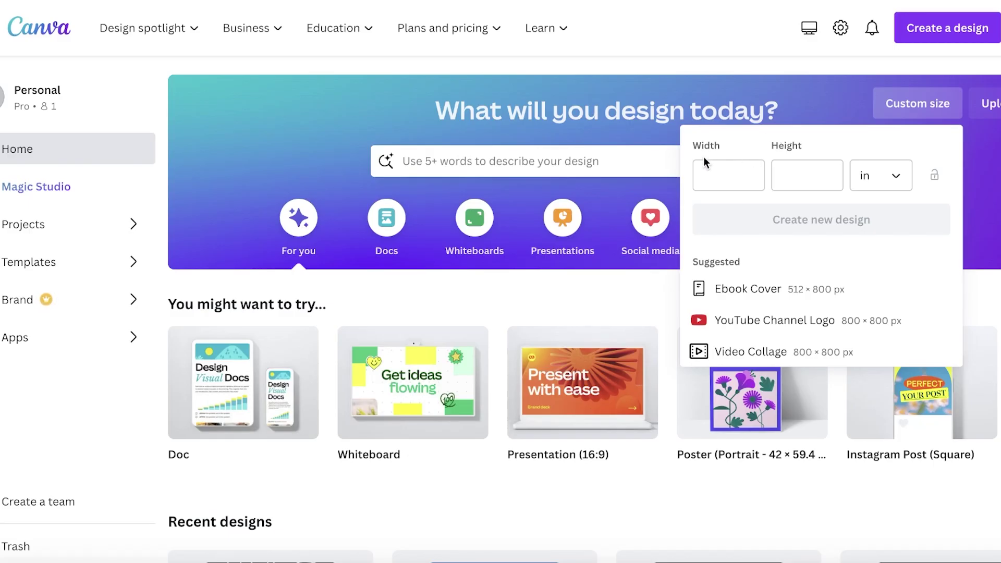
{"action": "left_click", "coordinate": [707, 164]}
{"action": "type", "text": "12."}
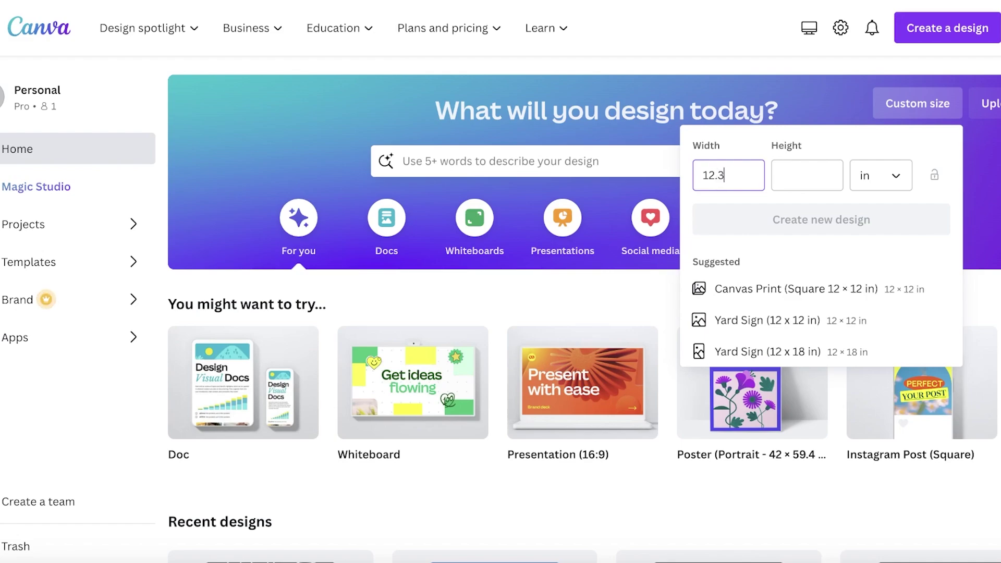
{"action": "type", "text": "318"}
{"action": "key", "text": "alt+Tab"}
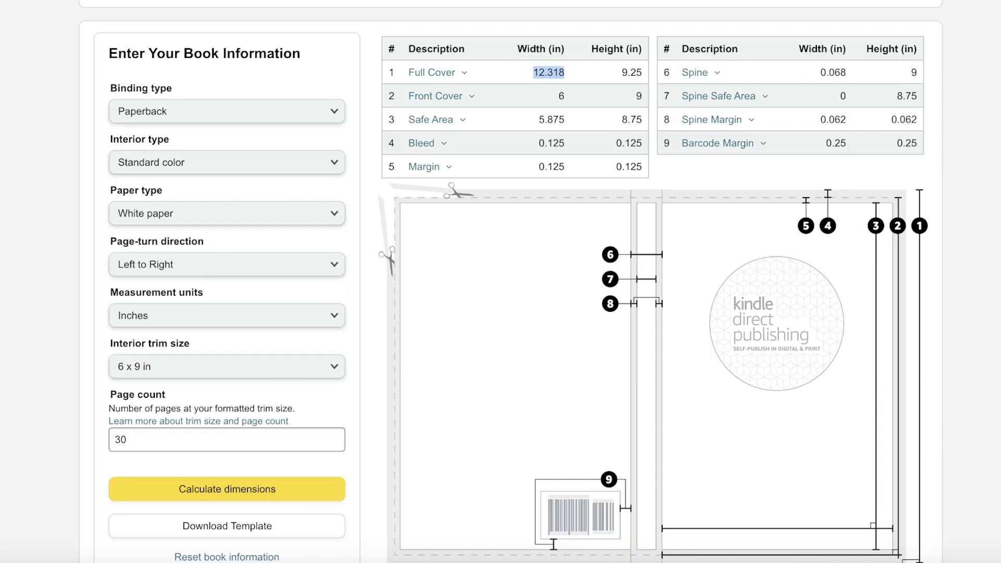
{"action": "key", "text": "alt+Tab"}
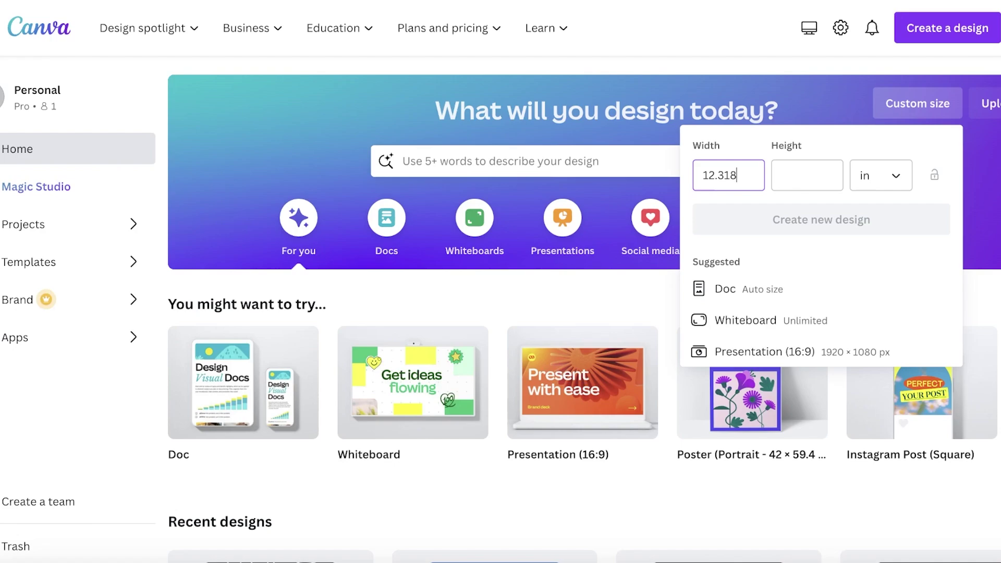
{"action": "left_click", "coordinate": [827, 171]}
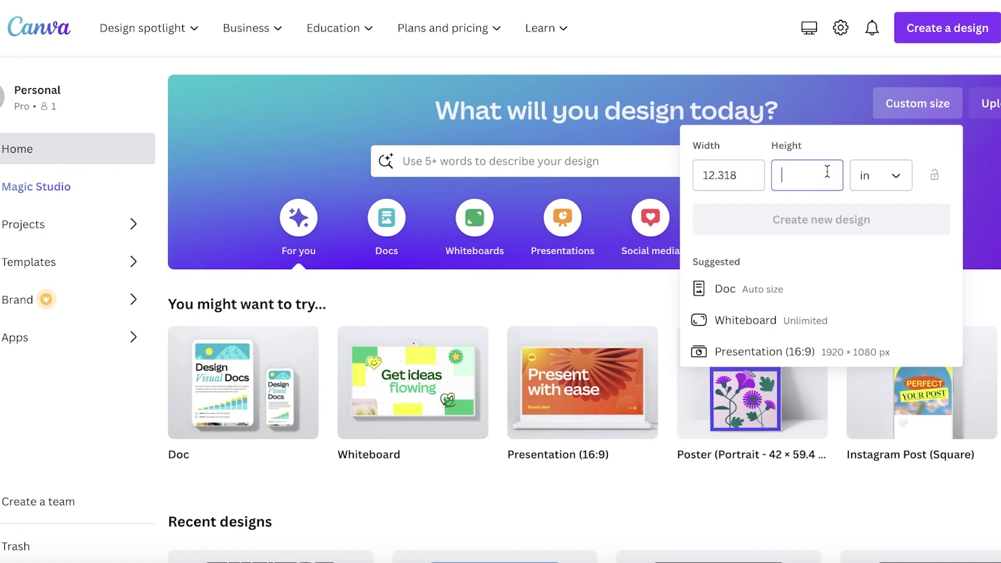
{"action": "type", "text": "9.2"}
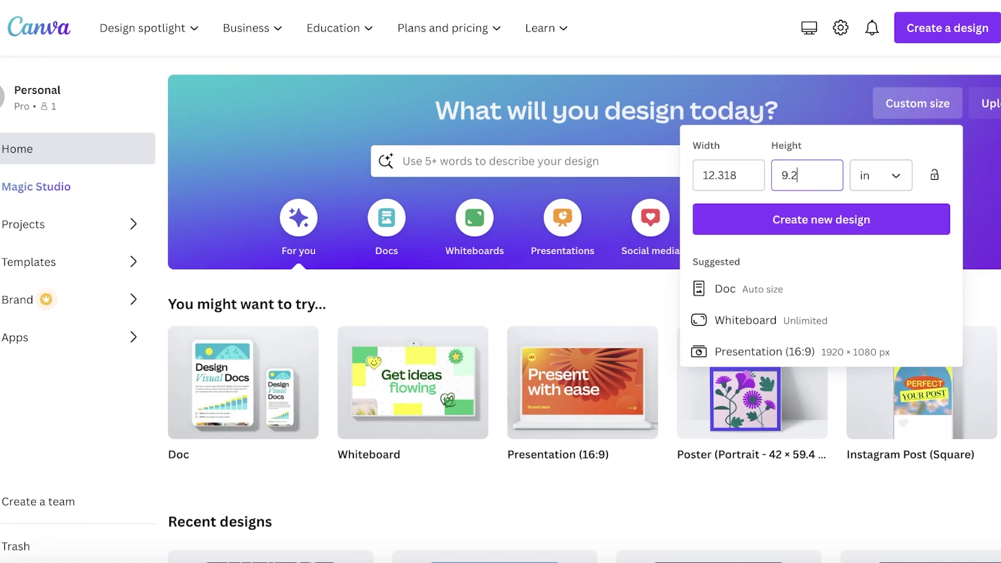
{"action": "type", "text": "5"}
{"action": "key", "text": "alt+Tab"}
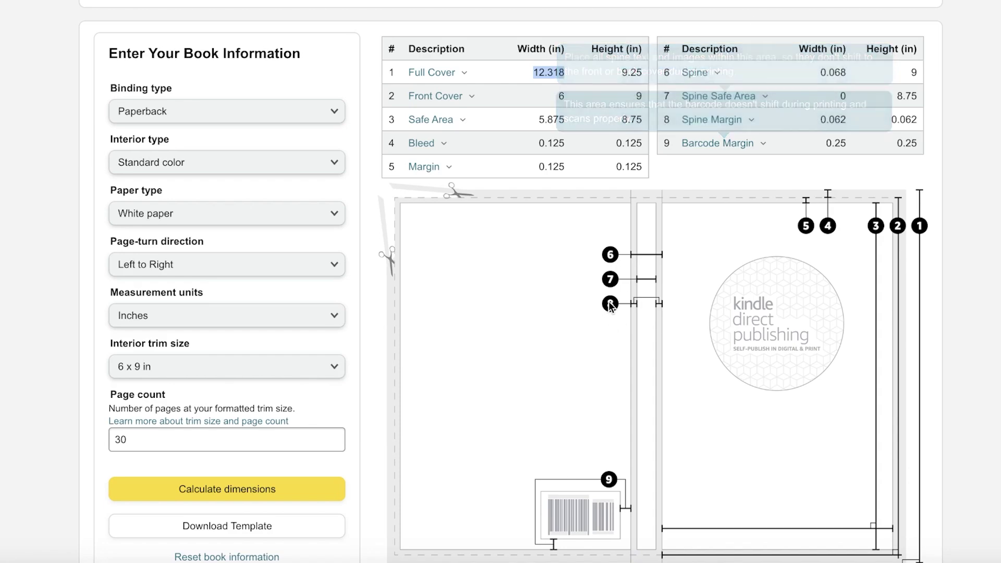
Scroll down in the blank 12.318 × 9.25 in cover design.
{"action": "scroll", "coordinate": [610, 304], "scroll_direction": "down", "scroll_amount": 1}
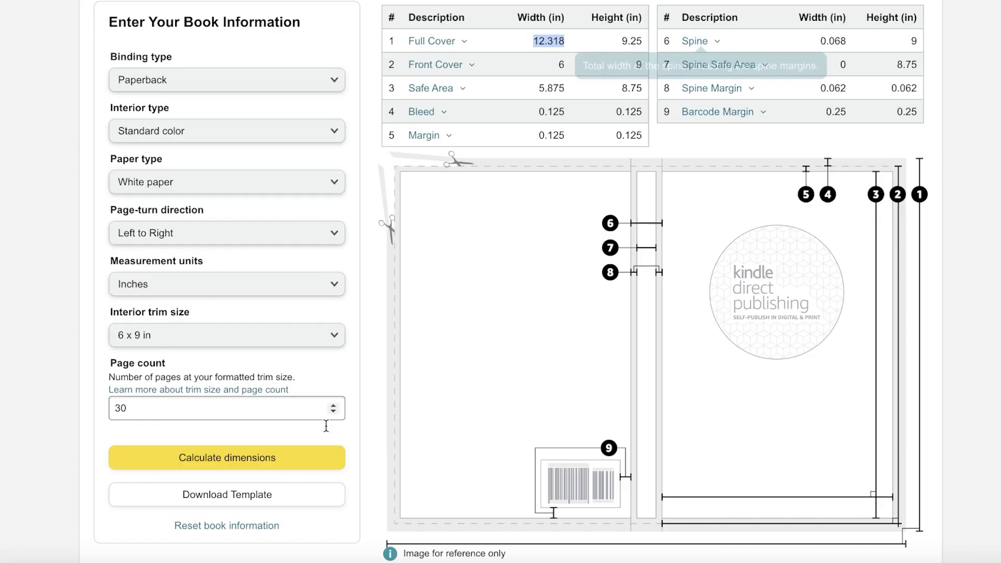
Download the KDP template and select PAPERBACK_6.000x9.000_30_STANDARD_WHITE_en_US.png in its extracted folder.
{"action": "left_click", "coordinate": [248, 500]}
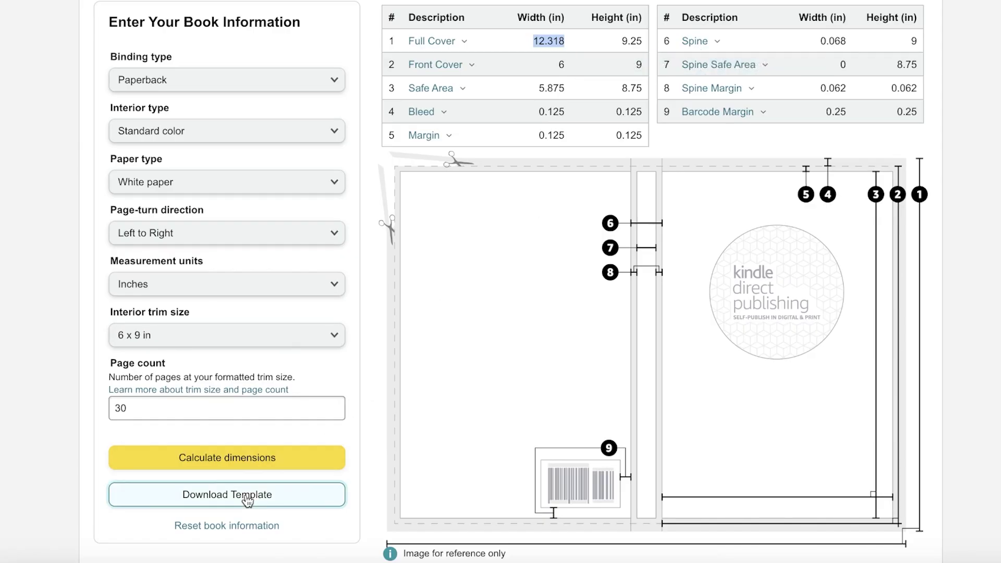
{"action": "scroll", "coordinate": [245, 494], "scroll_direction": "down", "scroll_amount": 1}
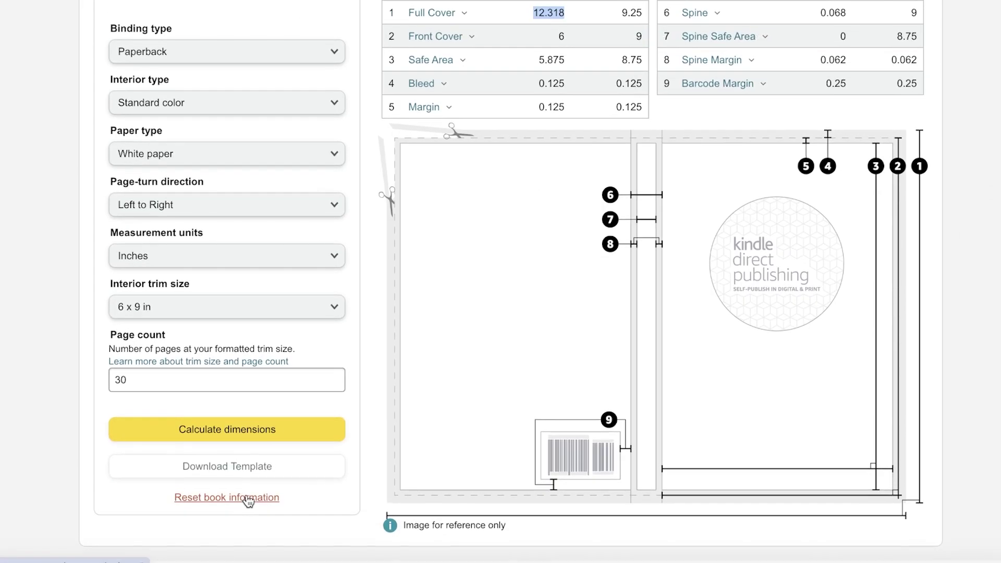
{"action": "left_click", "coordinate": [871, 67]}
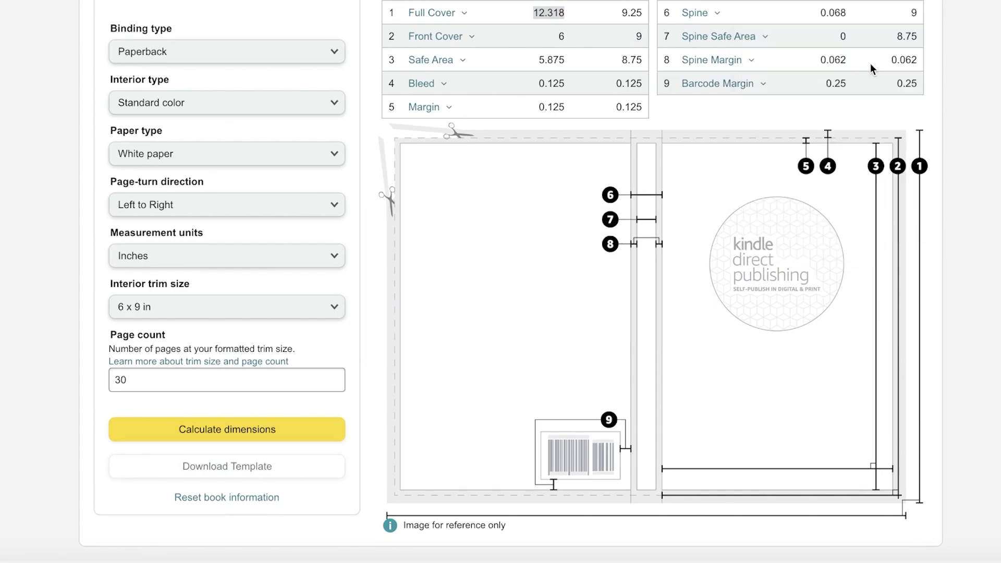
{"action": "key", "text": "Right"}
{"action": "key", "text": "Down"}
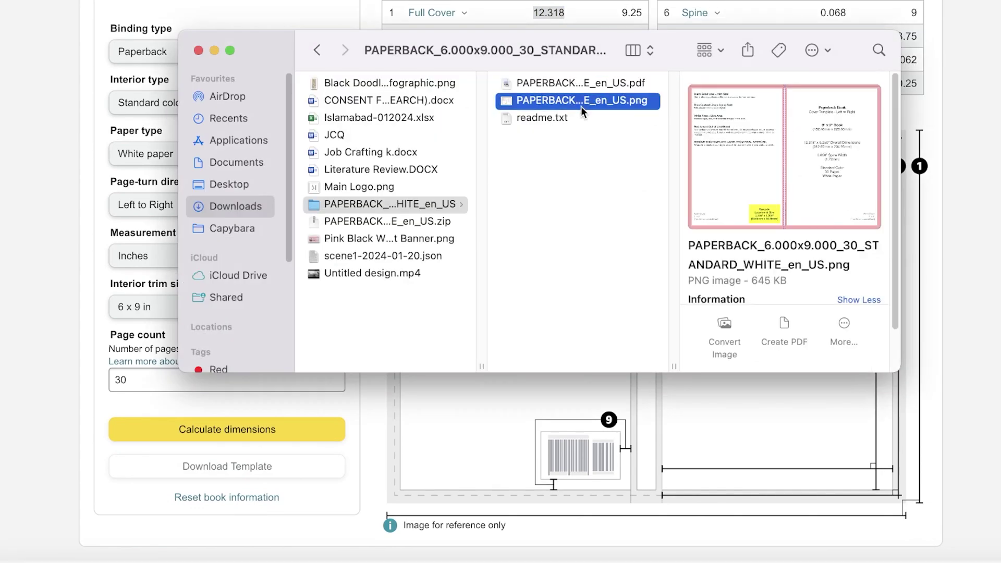
{"action": "key", "text": "Return"}
{"action": "left_click", "coordinate": [573, 86]}
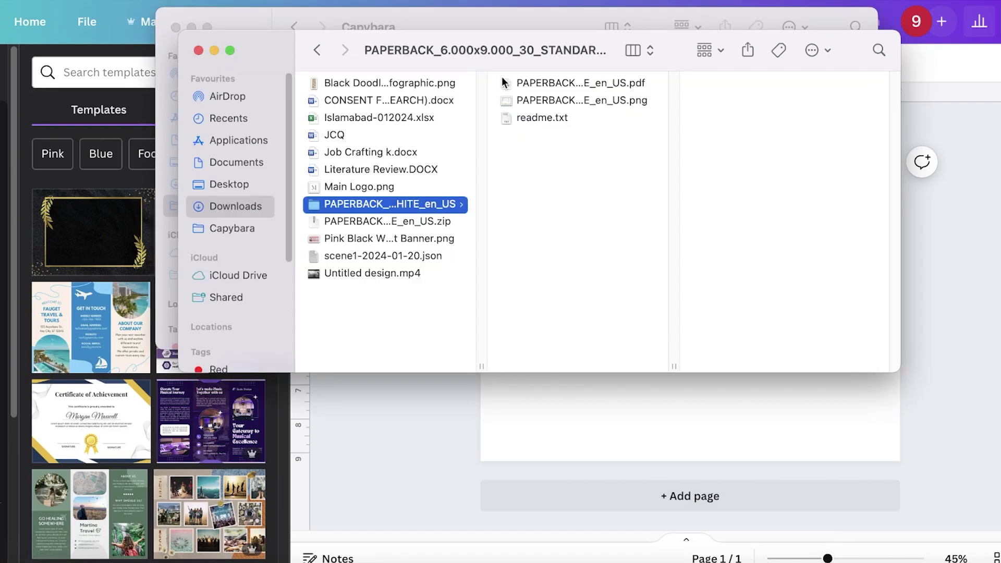
{"action": "left_click", "coordinate": [530, 83]}
Place the template PNG on the design and stretch it to fill the whole page.
{"action": "left_click_drag", "start_coordinate": [542, 99], "coordinate": [671, 426]}
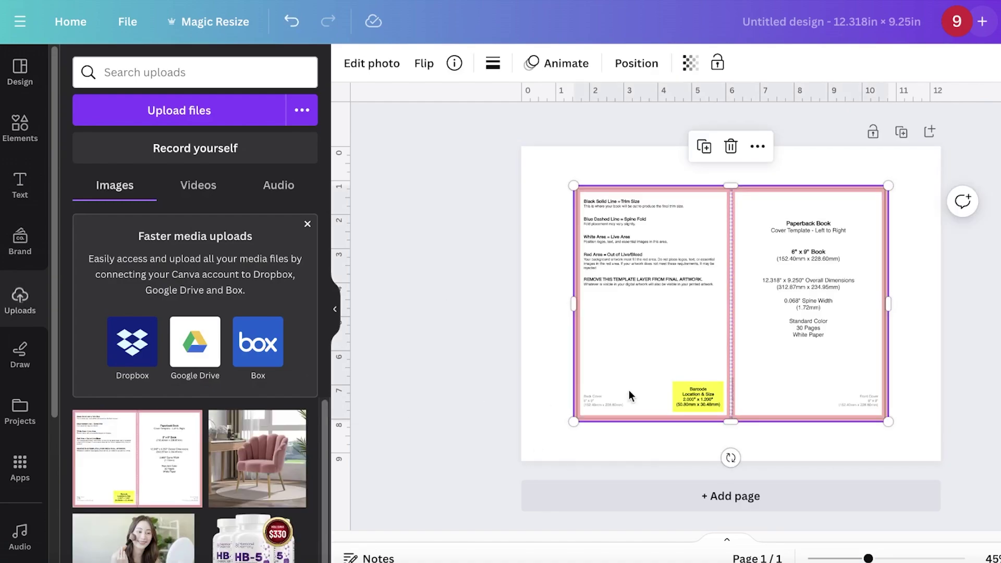
{"action": "left_click_drag", "start_coordinate": [888, 303], "coordinate": [824, 301]}
{"action": "key", "text": "super+z"}
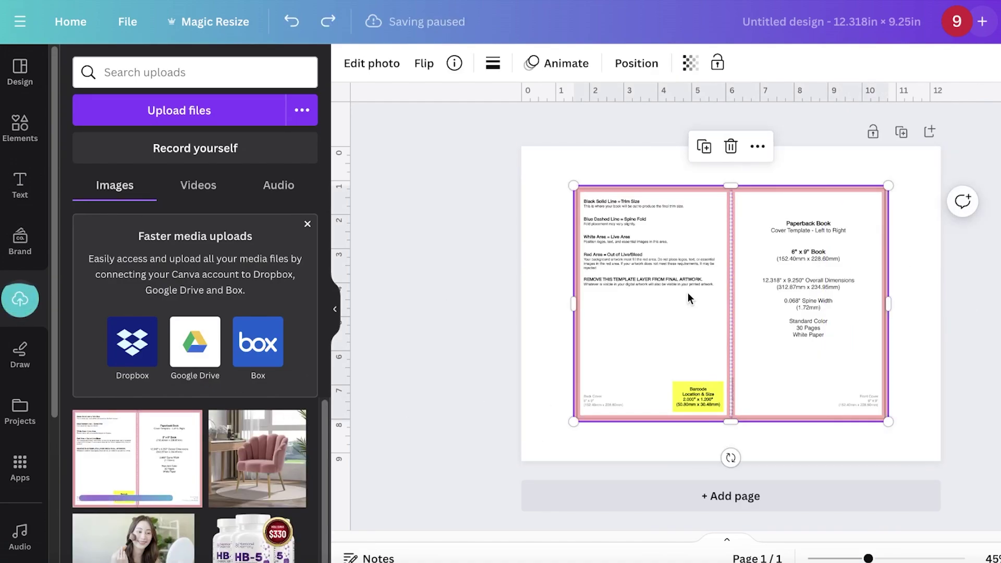
{"action": "left_click_drag", "start_coordinate": [688, 295], "coordinate": [635, 252]}
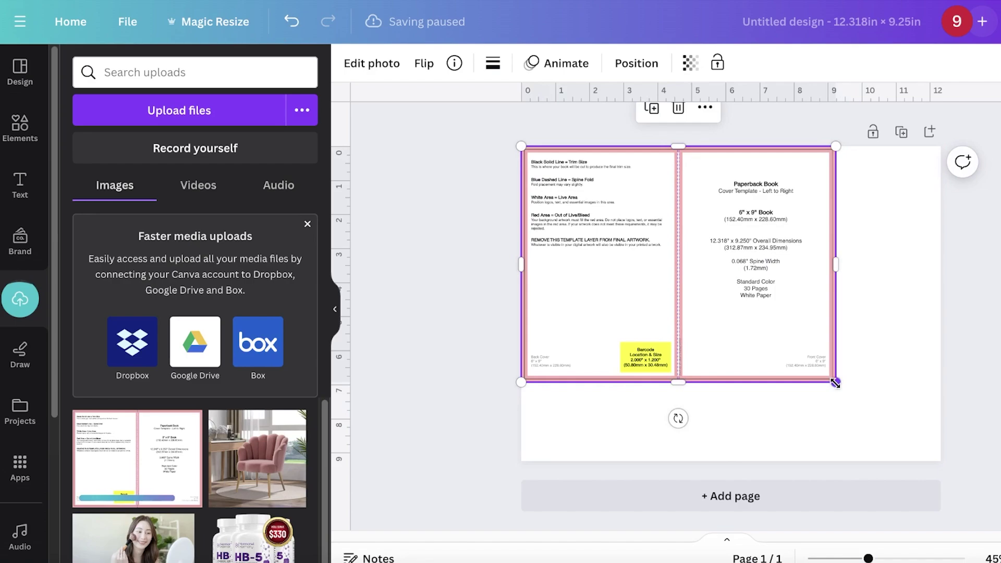
{"action": "left_click_drag", "start_coordinate": [835, 380], "coordinate": [945, 452]}
{"action": "key", "text": "Escape"}
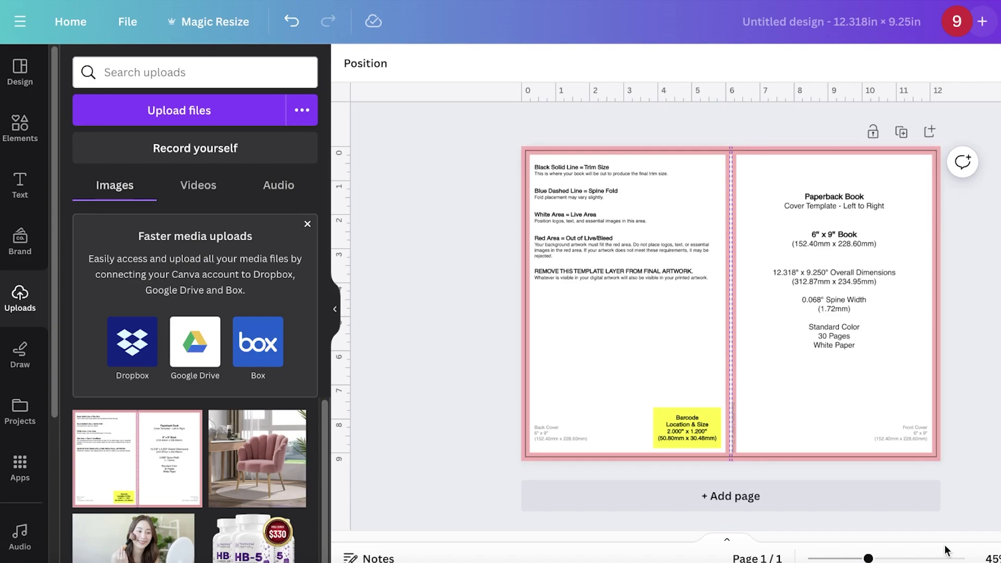
Set the template image's transparency to about 50 and lock it.
{"action": "scroll", "coordinate": [821, 351], "scroll_direction": "up", "scroll_amount": 3}
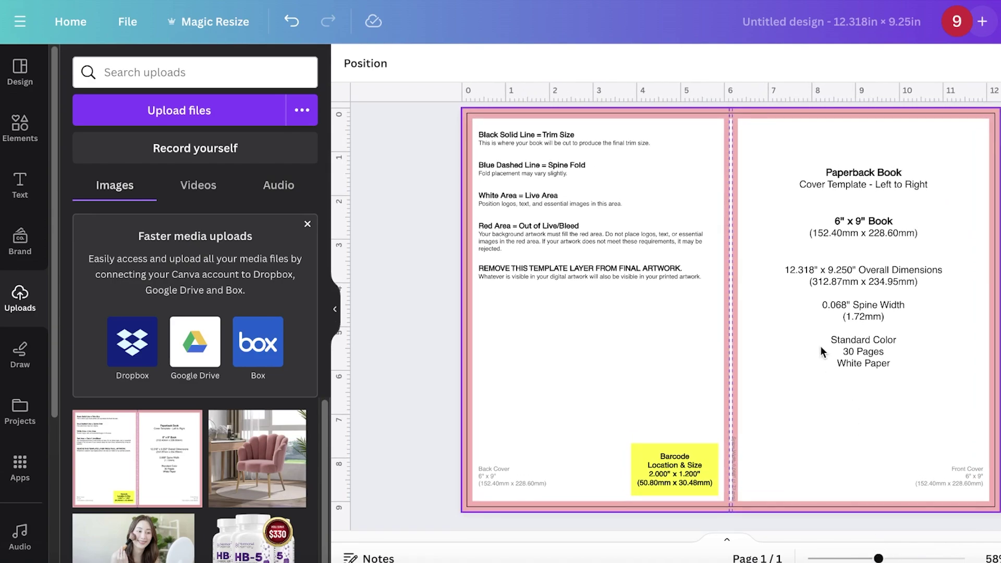
{"action": "left_click", "coordinate": [821, 351]}
{"action": "left_click", "coordinate": [691, 63]}
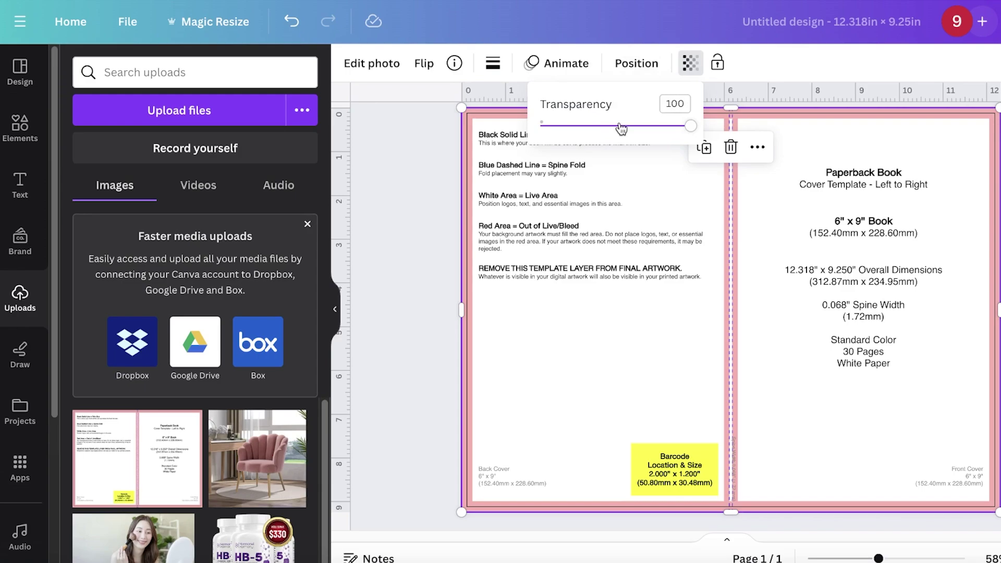
{"action": "mouse_move", "coordinate": [621, 129]}
{"action": "left_mouse_down"}
{"action": "mouse_move", "coordinate": [564, 126]}
{"action": "mouse_move", "coordinate": [632, 125]}
{"action": "mouse_move", "coordinate": [614, 126]}
{"action": "left_mouse_up"}
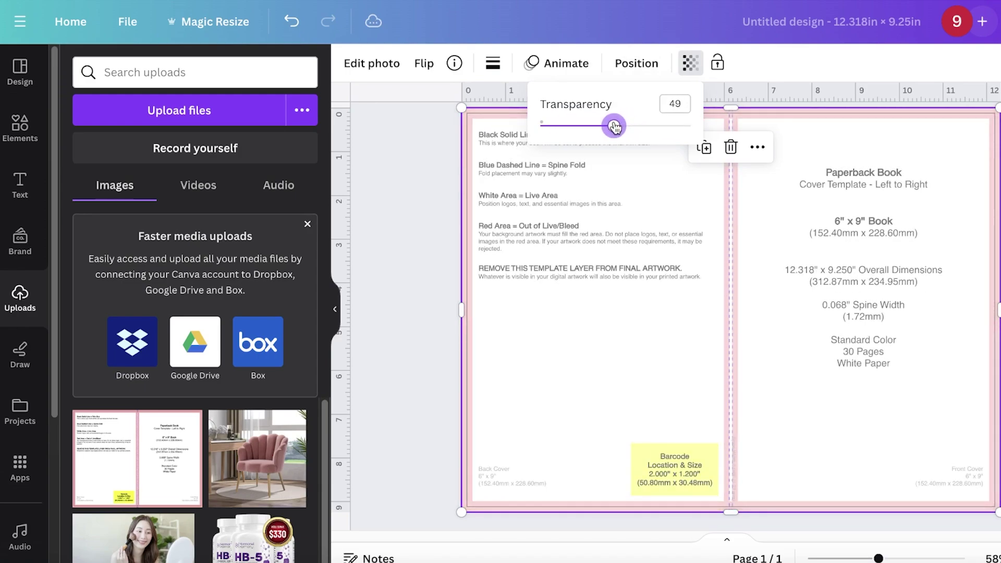
{"action": "left_click", "coordinate": [717, 73]}
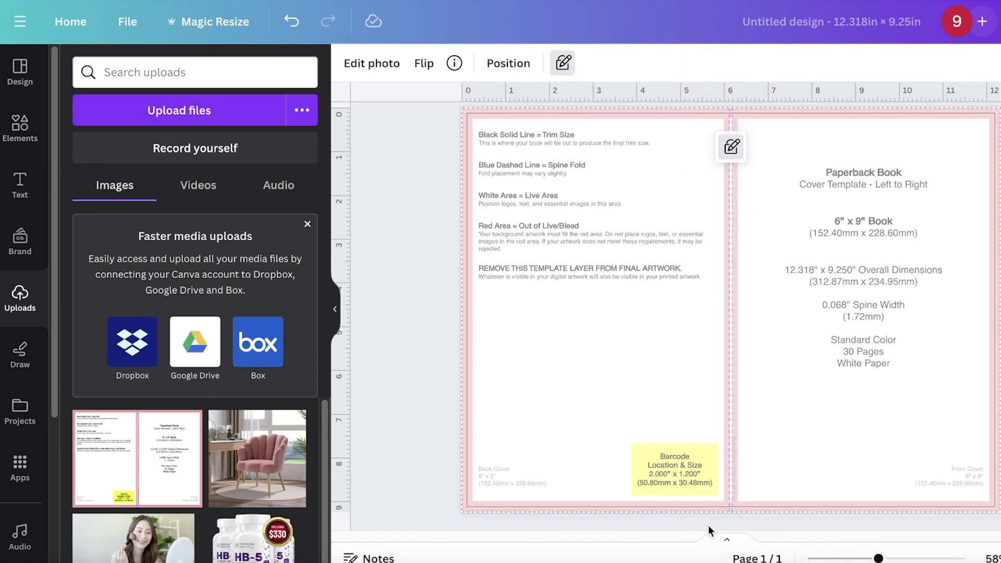
Search Elements for 'background' and show all photo results.
{"action": "left_click", "coordinate": [20, 128]}
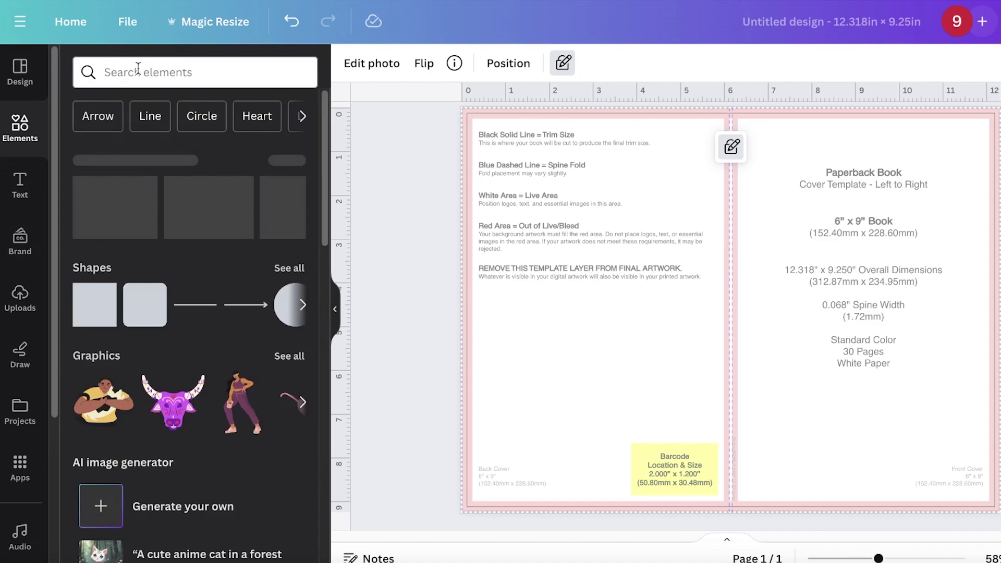
{"action": "left_click", "coordinate": [144, 72]}
{"action": "type", "text": "background"}
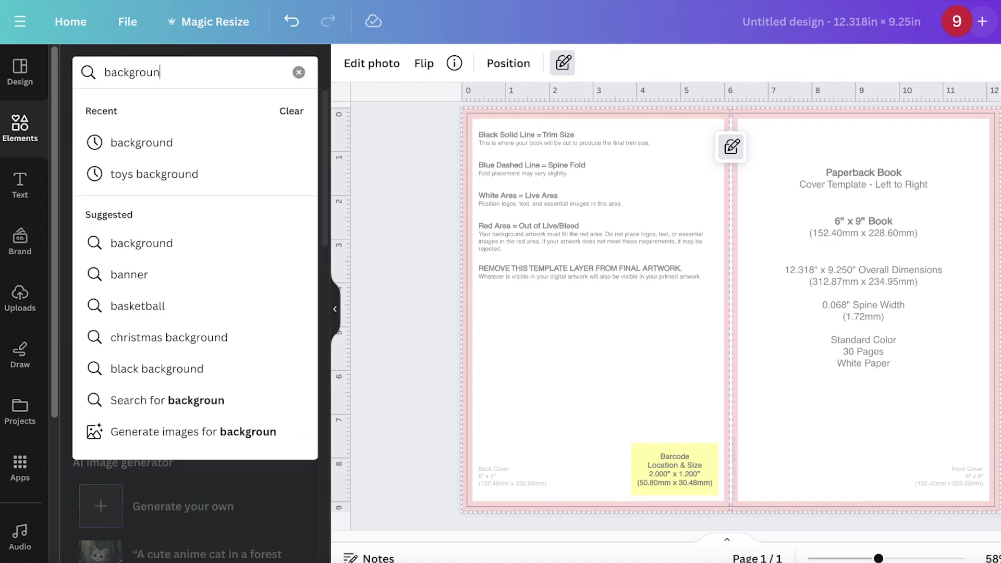
{"action": "key", "text": "Return"}
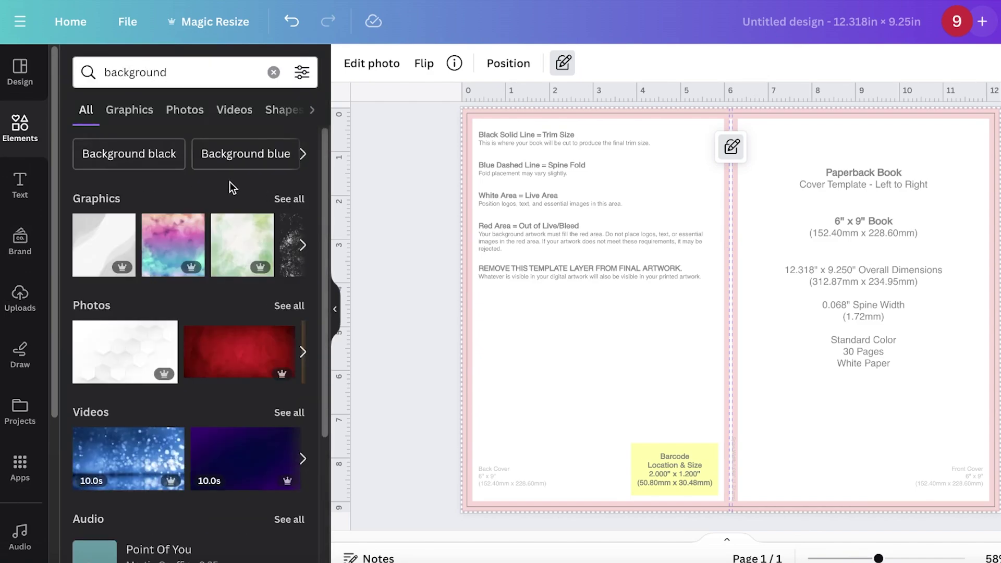
{"action": "scroll", "coordinate": [232, 188], "scroll_direction": "down", "scroll_amount": 3}
{"action": "scroll", "coordinate": [447, 257], "scroll_direction": "down", "scroll_amount": 2}
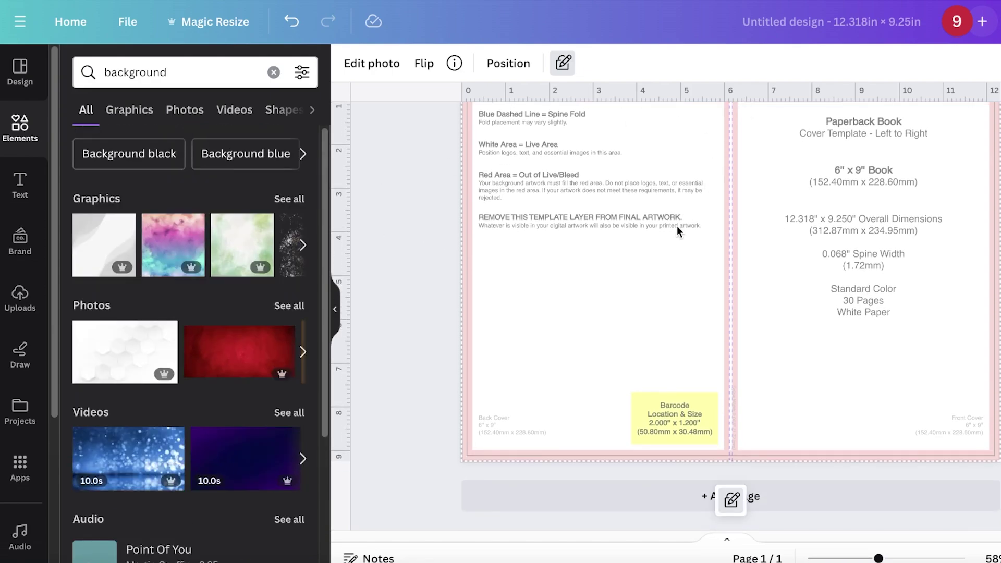
{"action": "scroll", "coordinate": [676, 226], "scroll_direction": "up", "scroll_amount": 3}
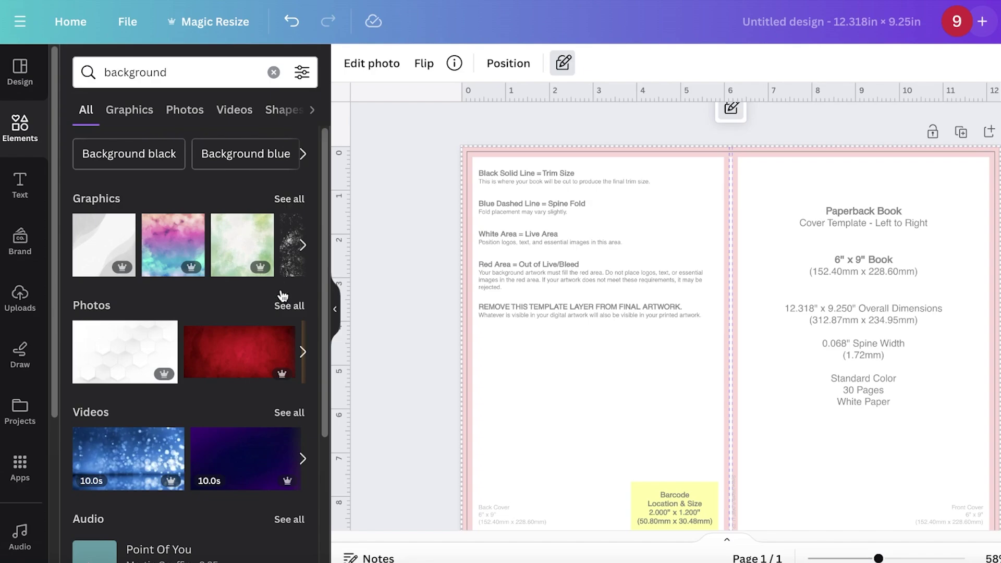
{"action": "left_click", "coordinate": [294, 305]}
Add the navy textured photo, rotate it vertical, and align it over the front cover.
{"action": "left_click", "coordinate": [201, 326]}
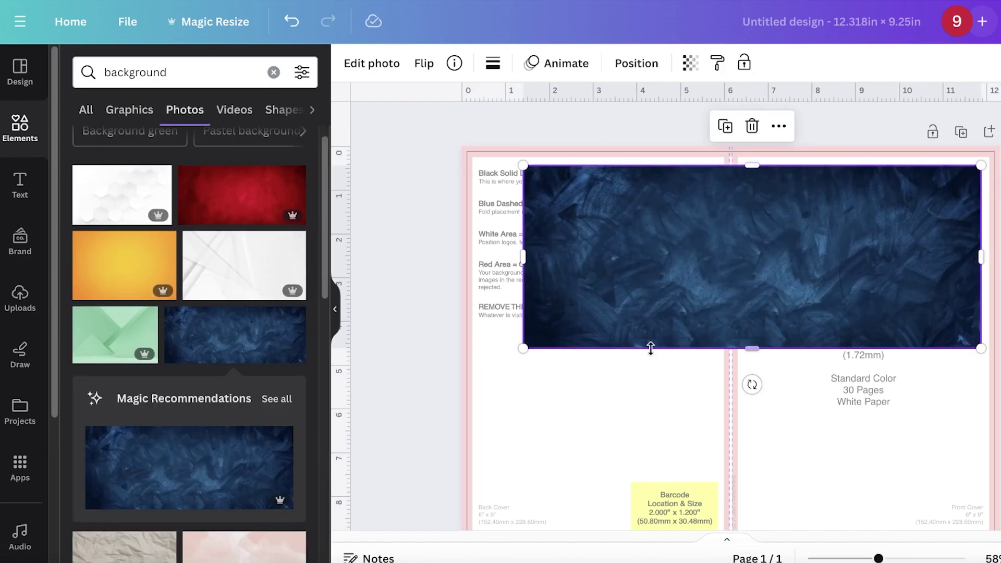
{"action": "left_click_drag", "start_coordinate": [752, 385], "coordinate": [905, 271]}
{"action": "left_click_drag", "start_coordinate": [775, 318], "coordinate": [902, 281]}
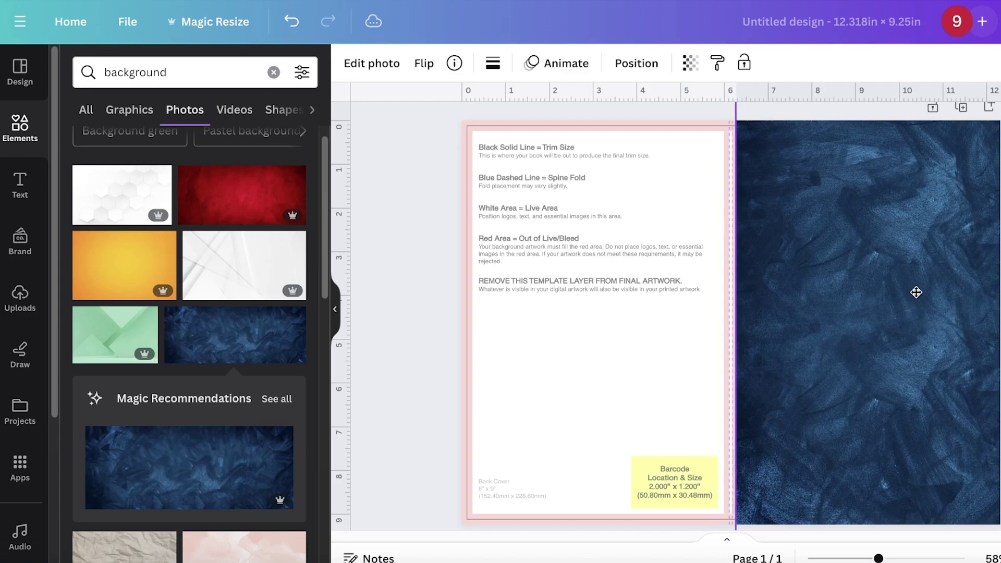
{"action": "left_click_drag", "start_coordinate": [915, 293], "coordinate": [915, 293]}
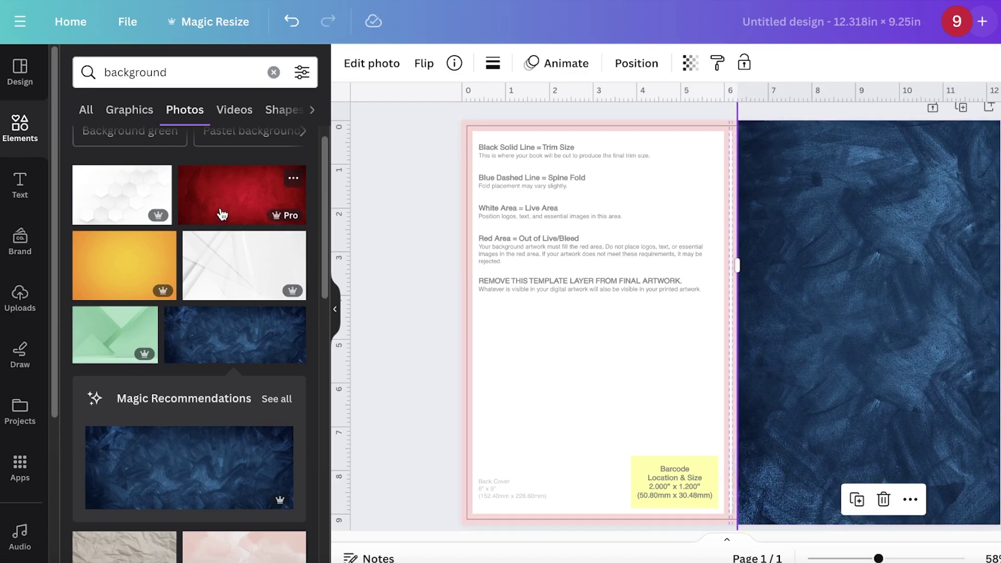
{"action": "scroll", "coordinate": [222, 214], "scroll_direction": "down", "scroll_amount": 3}
{"action": "left_click", "coordinate": [272, 228]}
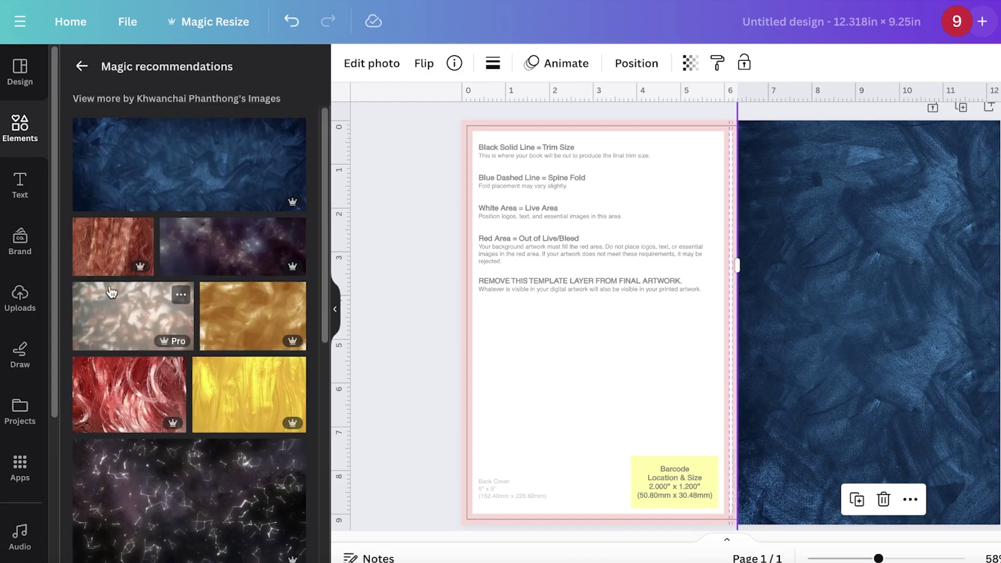
Add a galaxy photo, rotate it vertical, and narrow it into a thin spine strip.
{"action": "left_click", "coordinate": [139, 392]}
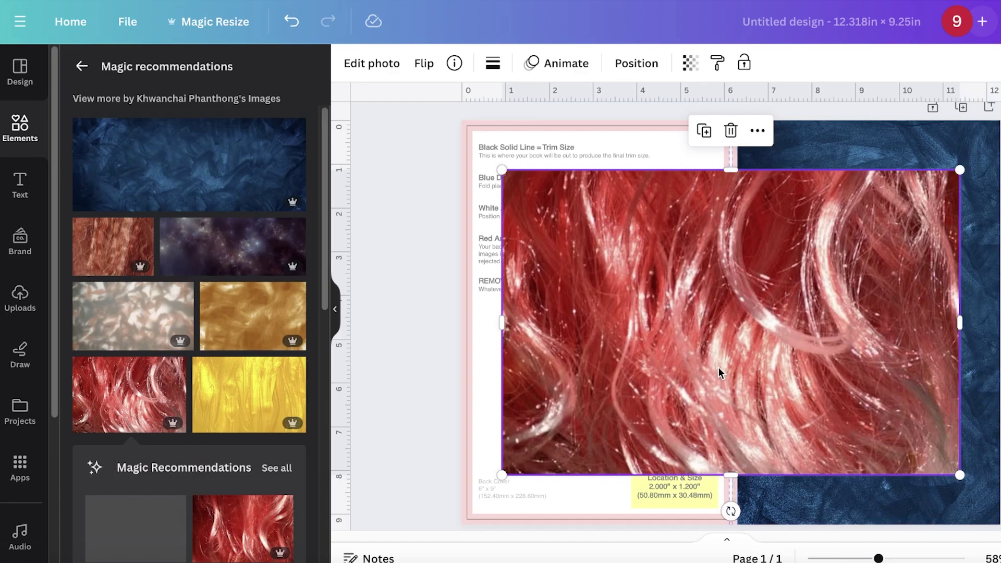
{"action": "key", "text": "Delete"}
{"action": "left_click", "coordinate": [263, 268]}
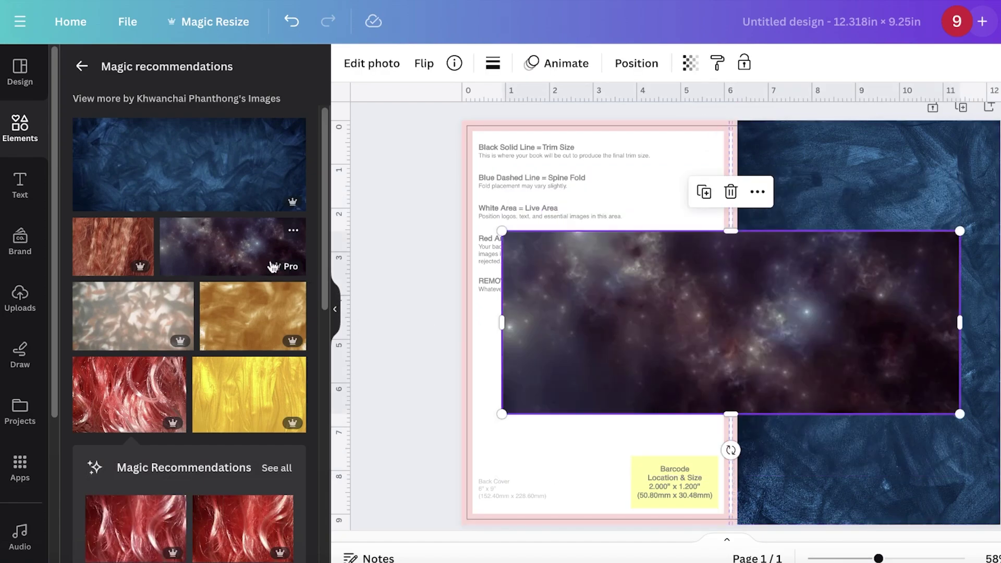
{"action": "left_click_drag", "start_coordinate": [702, 424], "coordinate": [736, 307]}
{"action": "left_click_drag", "start_coordinate": [614, 295], "coordinate": [725, 296]}
Move the blue texture image over the back-cover half.
{"action": "left_click", "coordinate": [815, 261]}
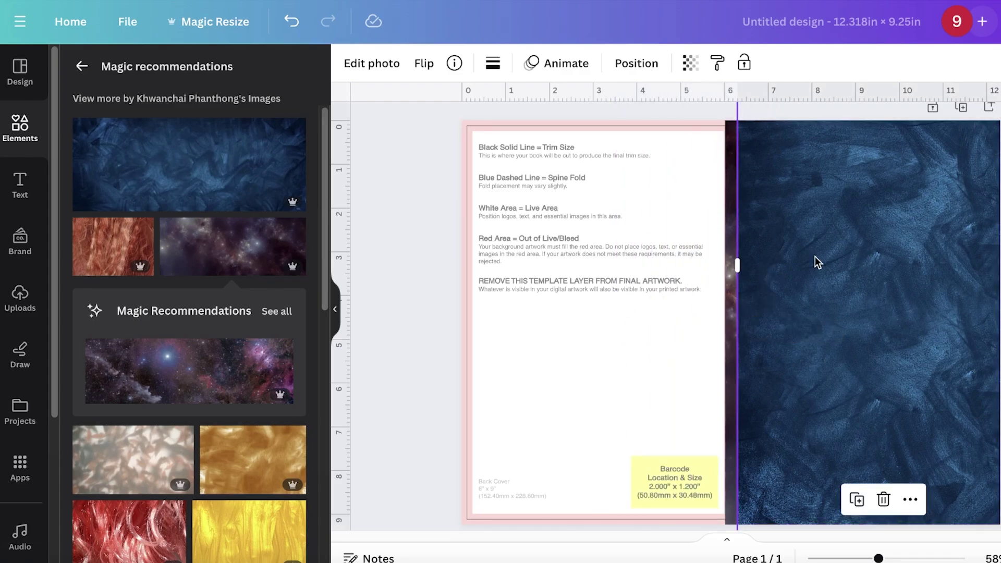
{"action": "left_click_drag", "start_coordinate": [815, 261], "coordinate": [506, 255]}
{"action": "left_click", "coordinate": [867, 252]}
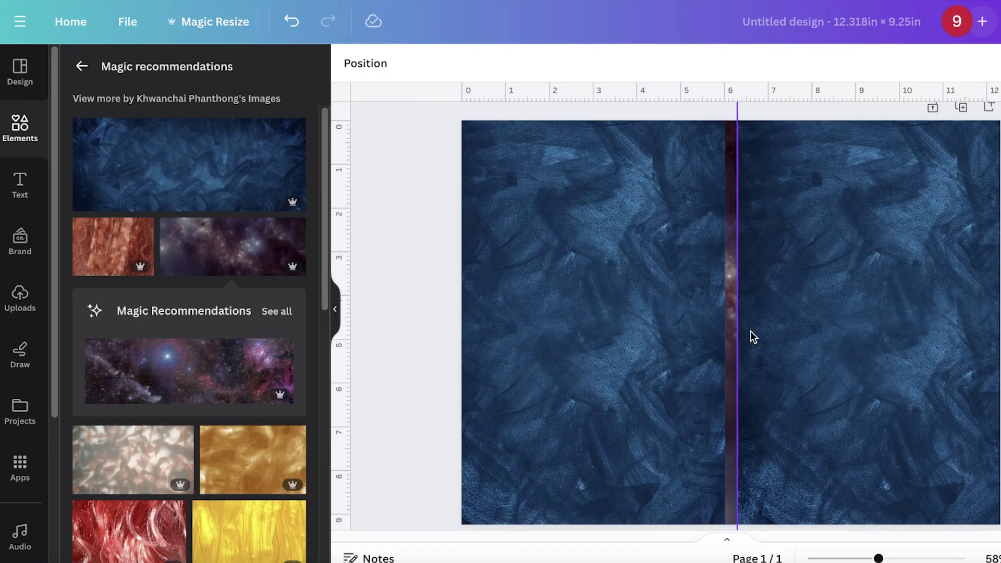
{"action": "scroll", "coordinate": [906, 251], "scroll_direction": "down", "scroll_amount": 3}
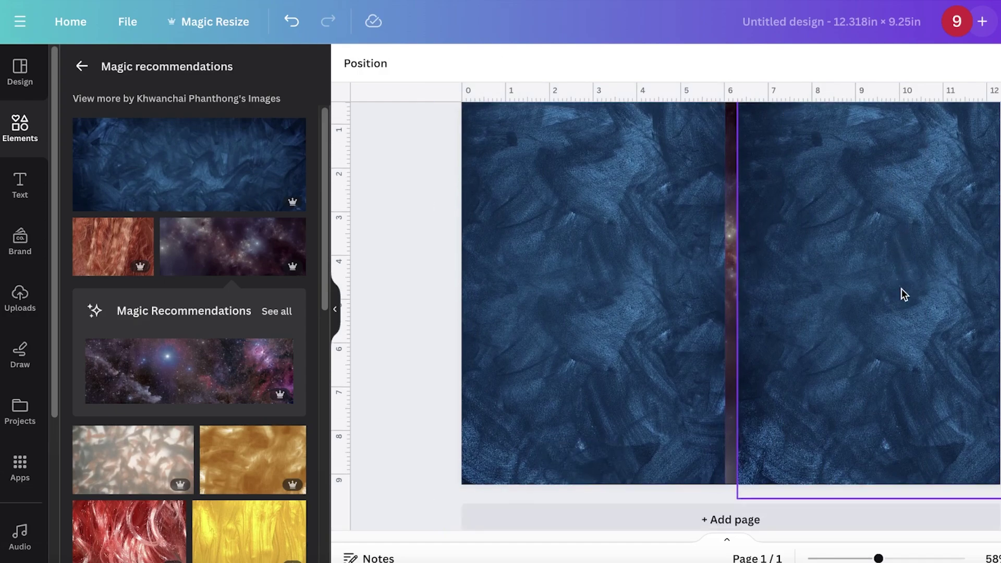
{"action": "left_click_drag", "start_coordinate": [878, 558], "coordinate": [864, 558]}
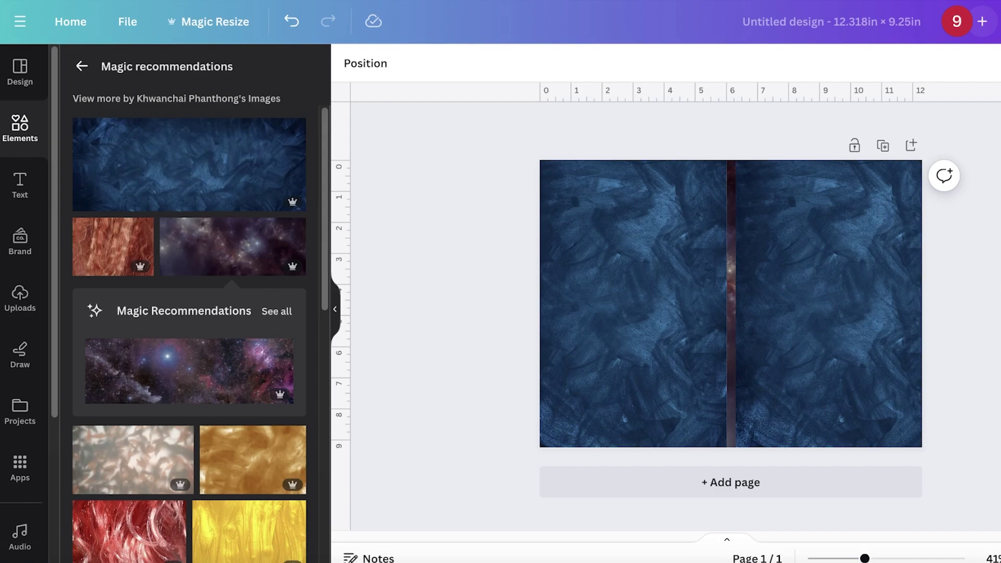
Move the KDP template layer above the artwork and zoom in to check alignment.
{"action": "left_click", "coordinate": [751, 252]}
{"action": "right_click", "coordinate": [839, 241]}
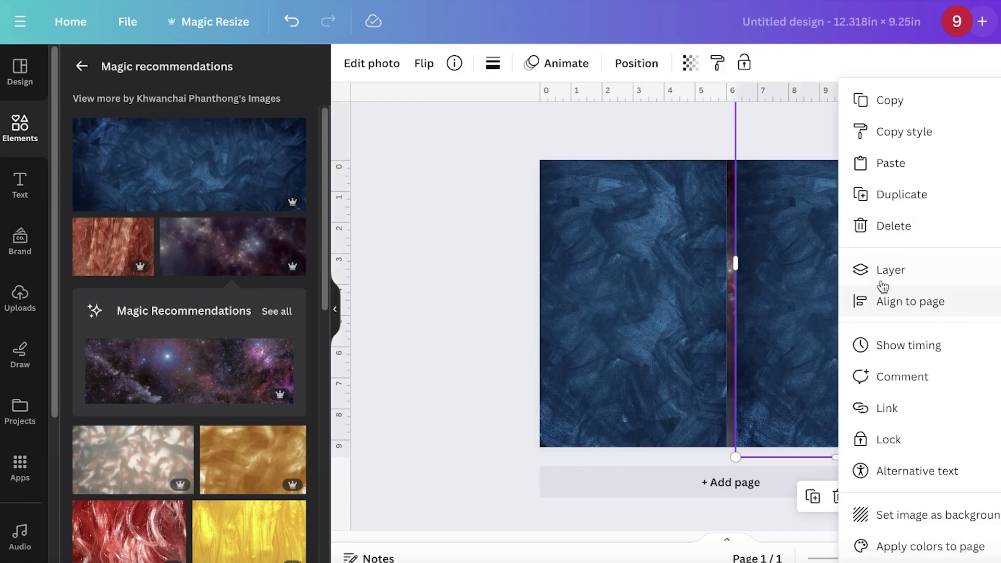
{"action": "mouse_move", "coordinate": [882, 272]}
{"action": "left_click", "coordinate": [722, 397]}
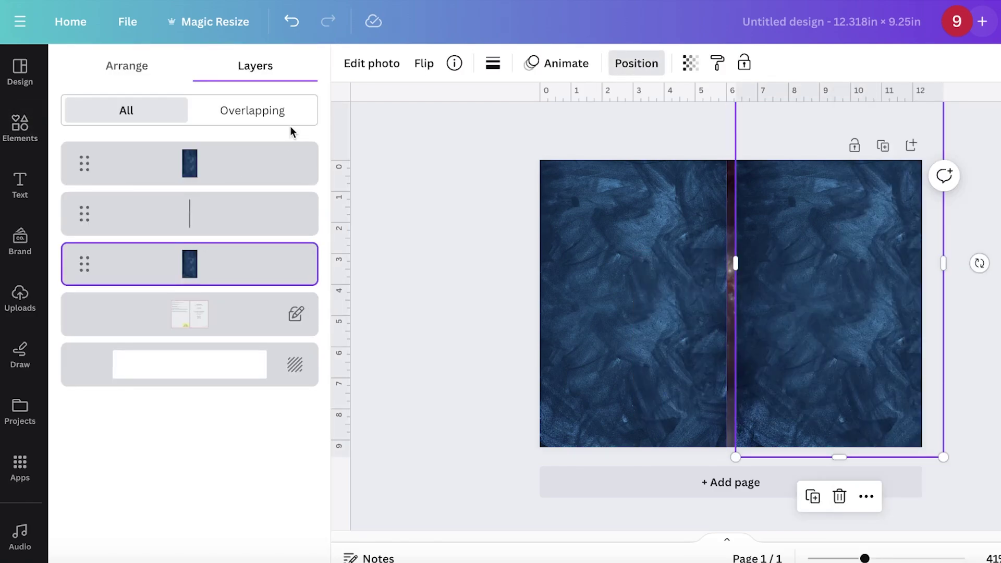
{"action": "left_click", "coordinate": [286, 328]}
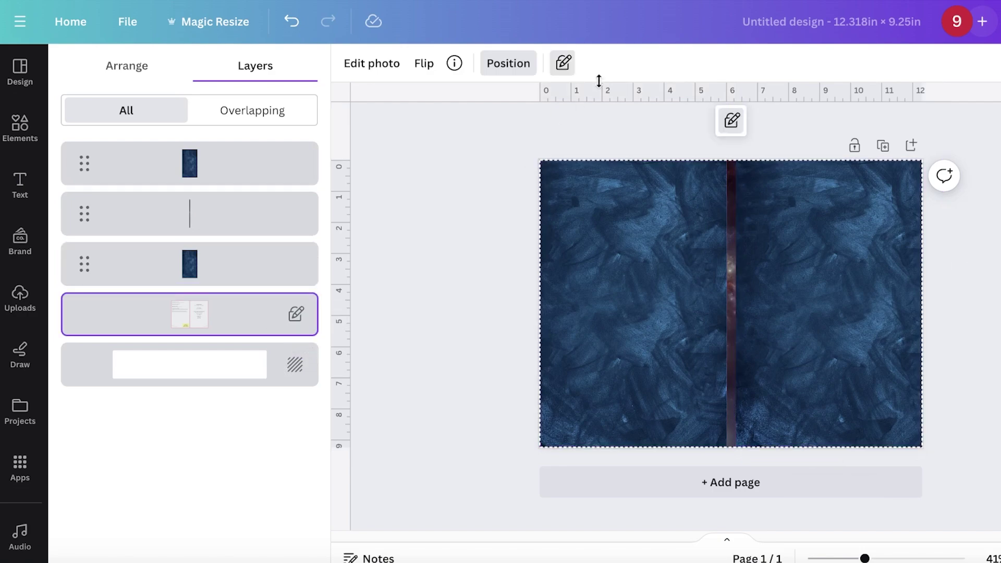
{"action": "left_click", "coordinate": [556, 69]}
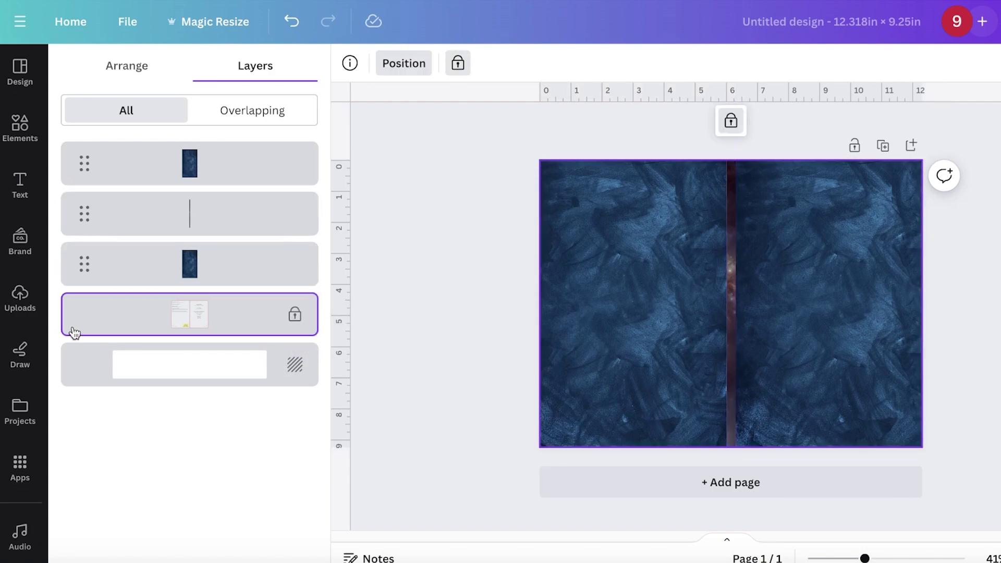
{"action": "left_click", "coordinate": [294, 323]}
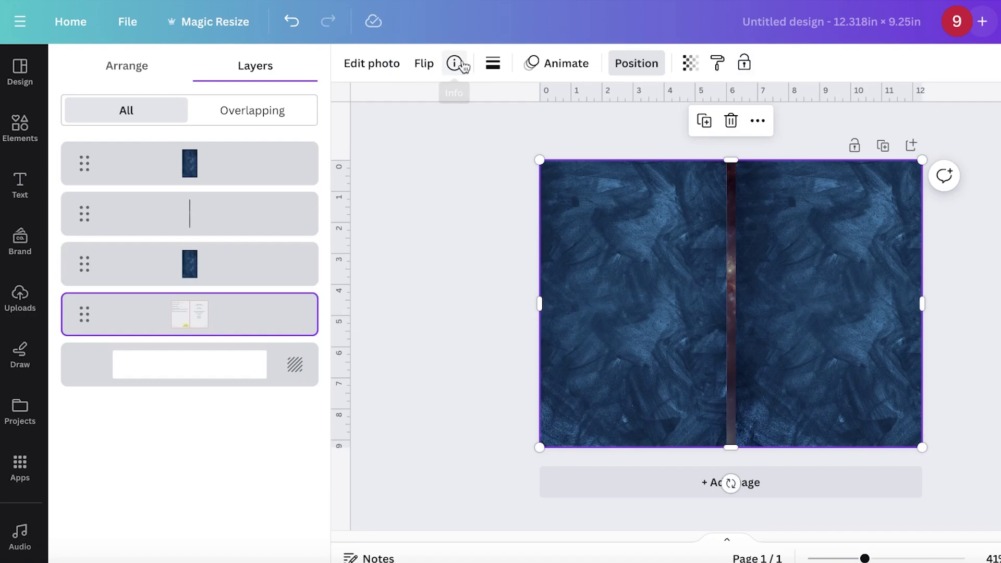
{"action": "left_click_drag", "start_coordinate": [81, 316], "coordinate": [92, 156]}
{"action": "key", "text": "Escape"}
{"action": "key", "text": "Escape"}
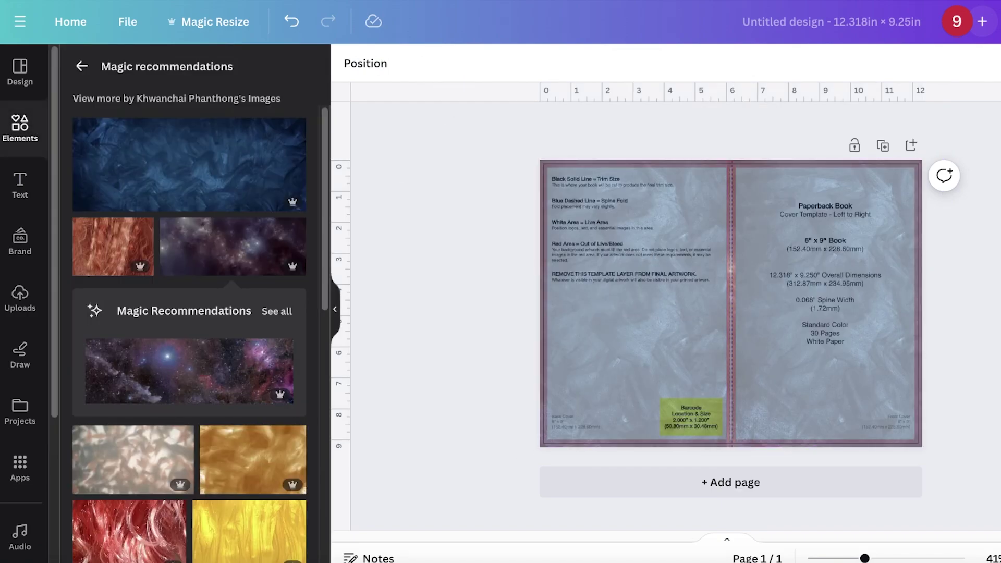
{"action": "mouse_move", "coordinate": [864, 555]}
{"action": "left_mouse_down"}
{"action": "mouse_move", "coordinate": [853, 556]}
{"action": "mouse_move", "coordinate": [876, 553]}
{"action": "left_mouse_up"}
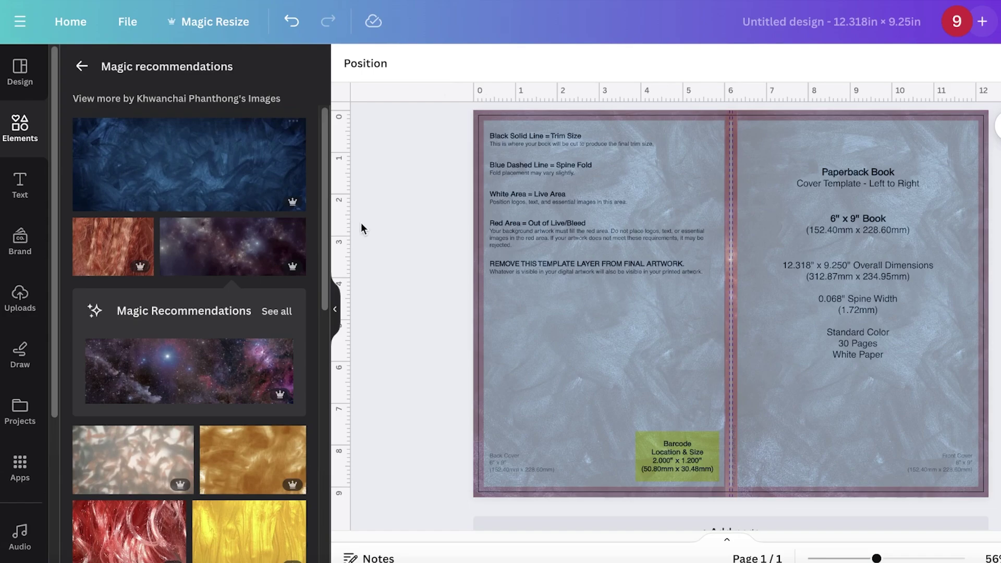
Delete the KDP template layer from the Layers list.
{"action": "right_click", "coordinate": [589, 255]}
{"action": "mouse_move", "coordinate": [672, 274]}
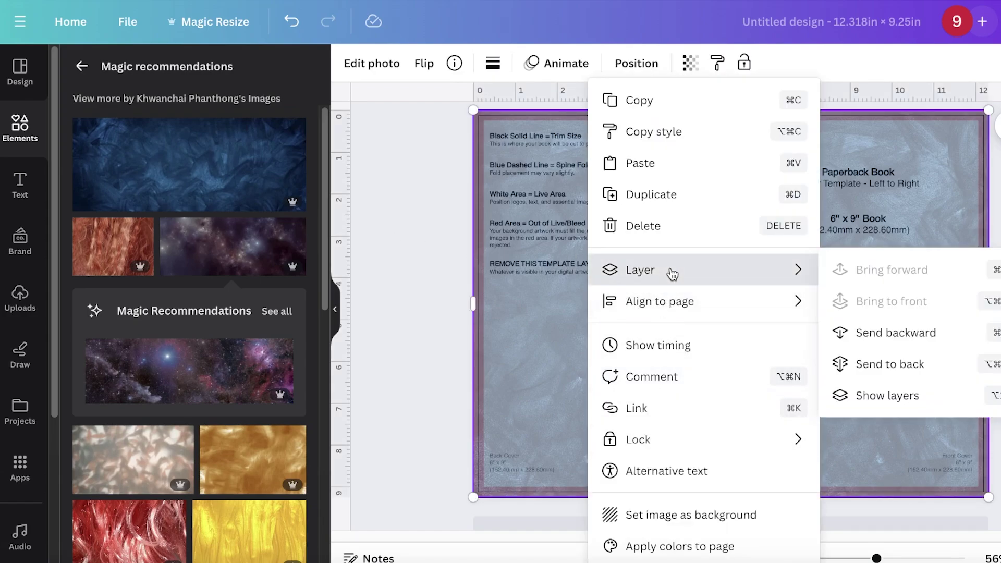
{"action": "left_click", "coordinate": [886, 395]}
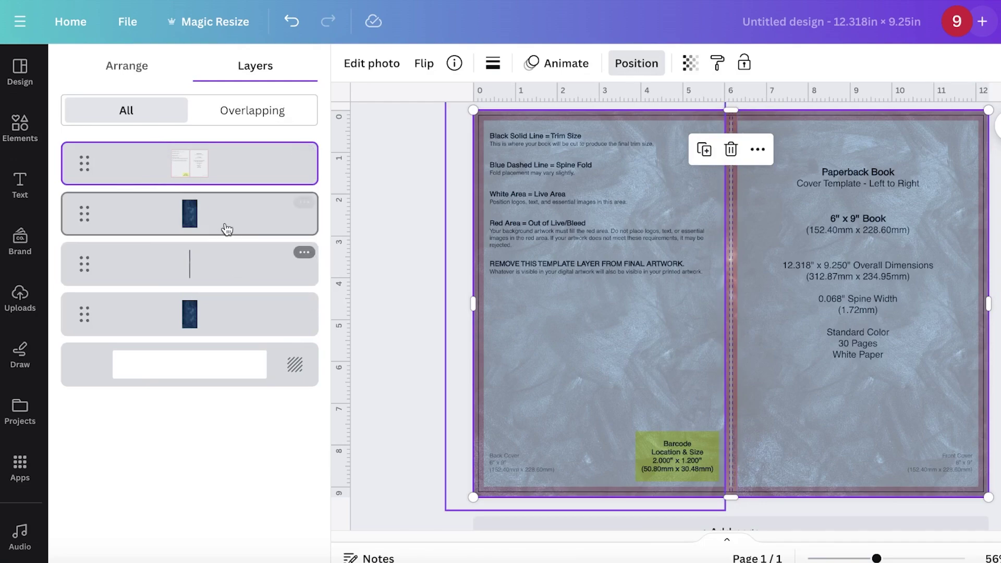
{"action": "left_click", "coordinate": [303, 152]}
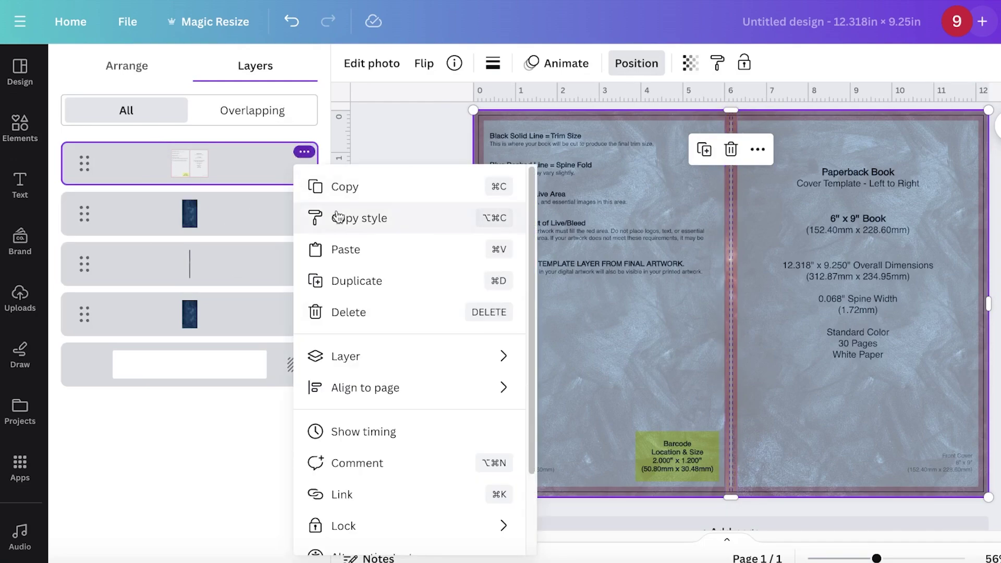
{"action": "left_click", "coordinate": [334, 312]}
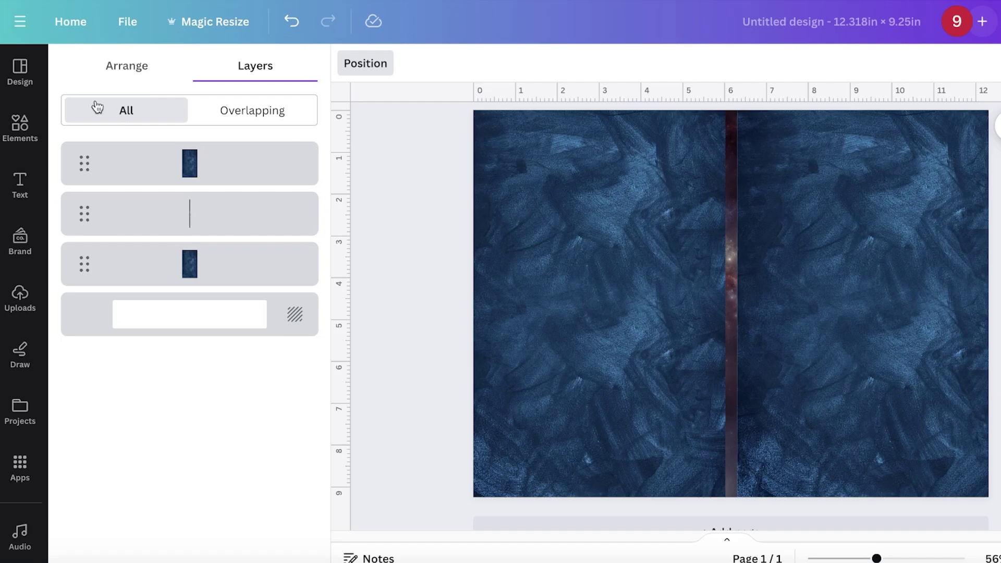
{"action": "left_click", "coordinate": [11, 129]}
Add a heading reading '2024 Journal' and move it to the upper front cover.
{"action": "left_click", "coordinate": [10, 172]}
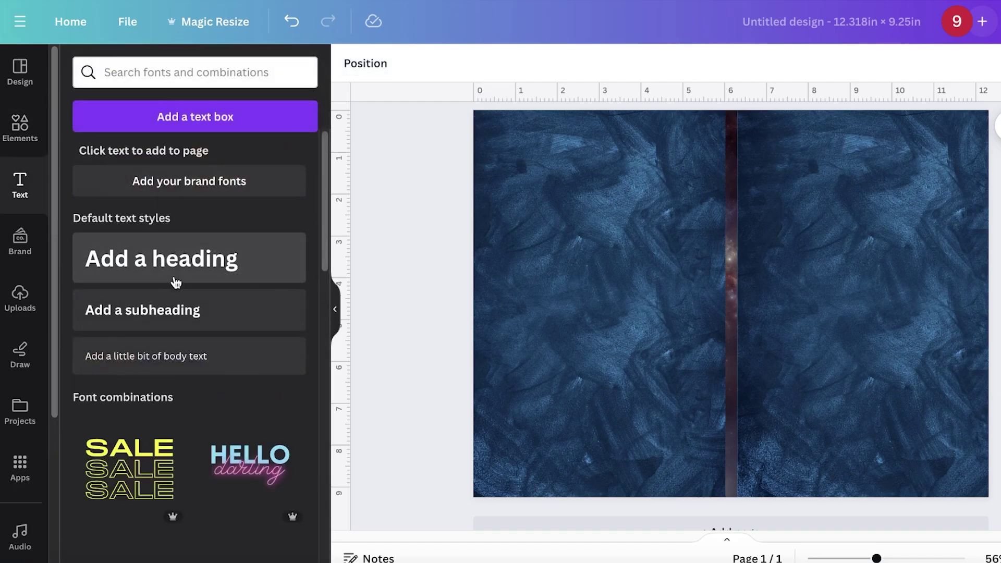
{"action": "left_click", "coordinate": [174, 276]}
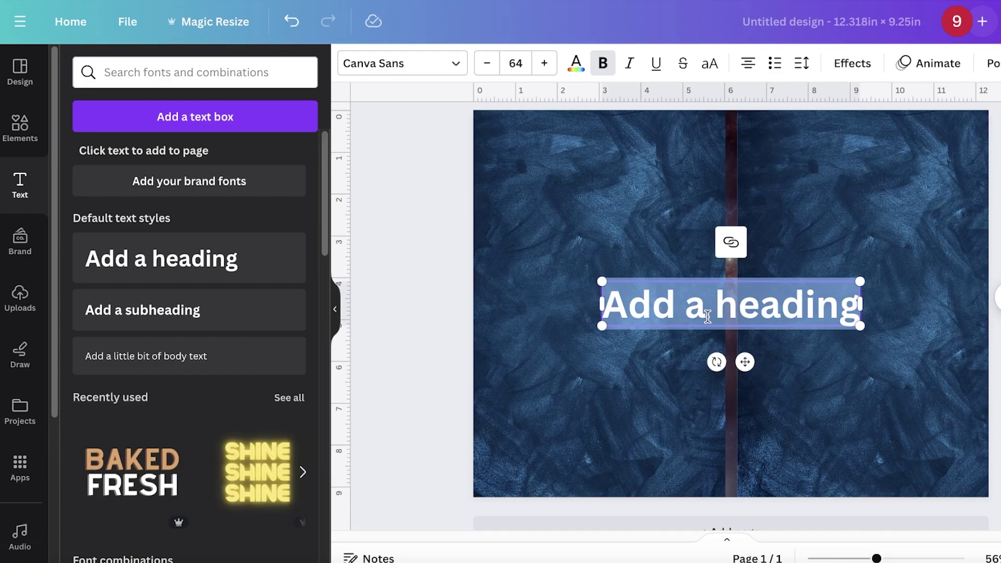
{"action": "type", "text": "Wello"}
{"action": "key", "text": "BackSpace"}
{"action": "key", "text": "BackSpace"}
{"action": "key", "text": "BackSpace"}
{"action": "key", "text": "BackSpace"}
{"action": "key", "text": "BackSpace"}
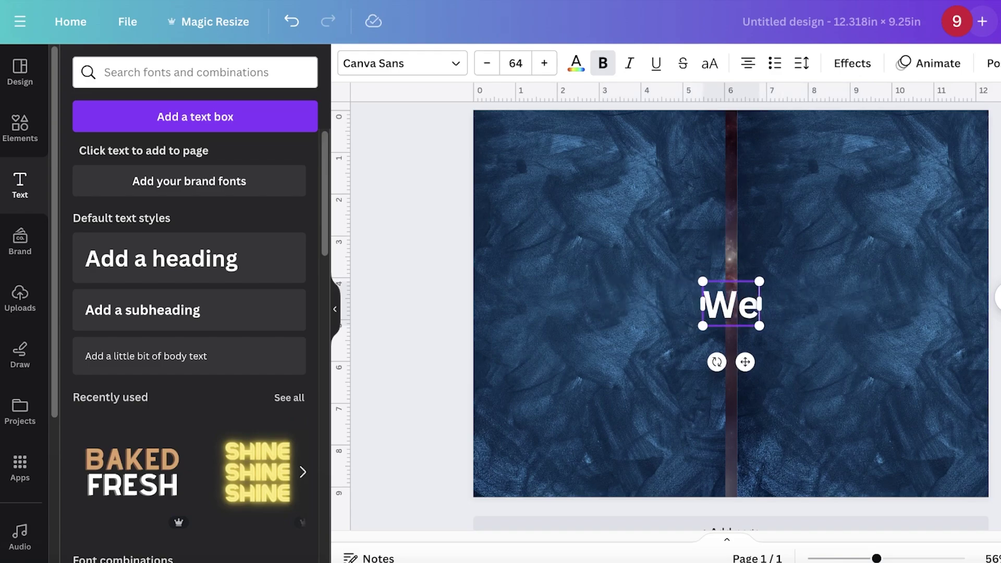
{"action": "type", "text": "2024 Journal"}
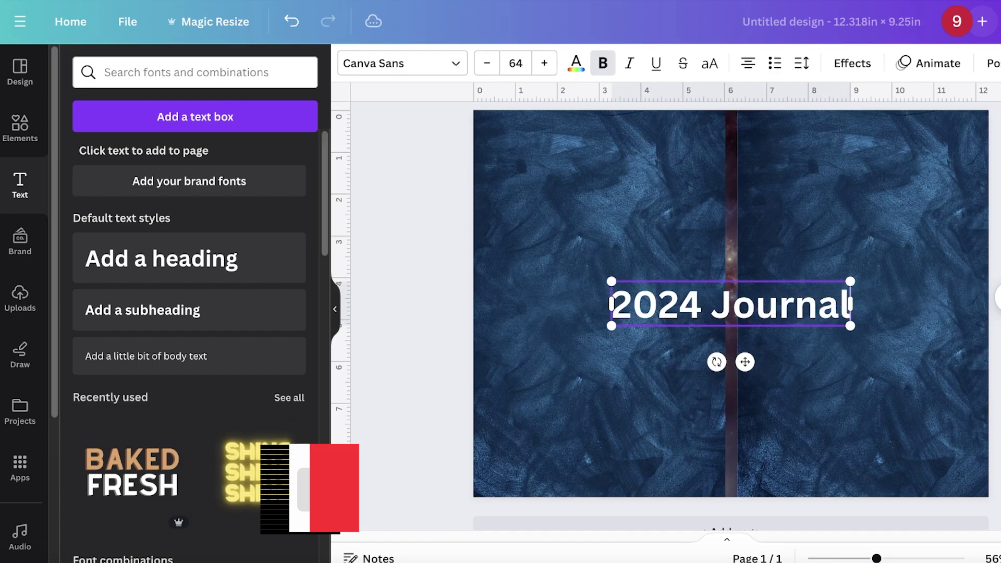
{"action": "left_click", "coordinate": [659, 340]}
{"action": "left_click_drag", "start_coordinate": [658, 340], "coordinate": [844, 263]}
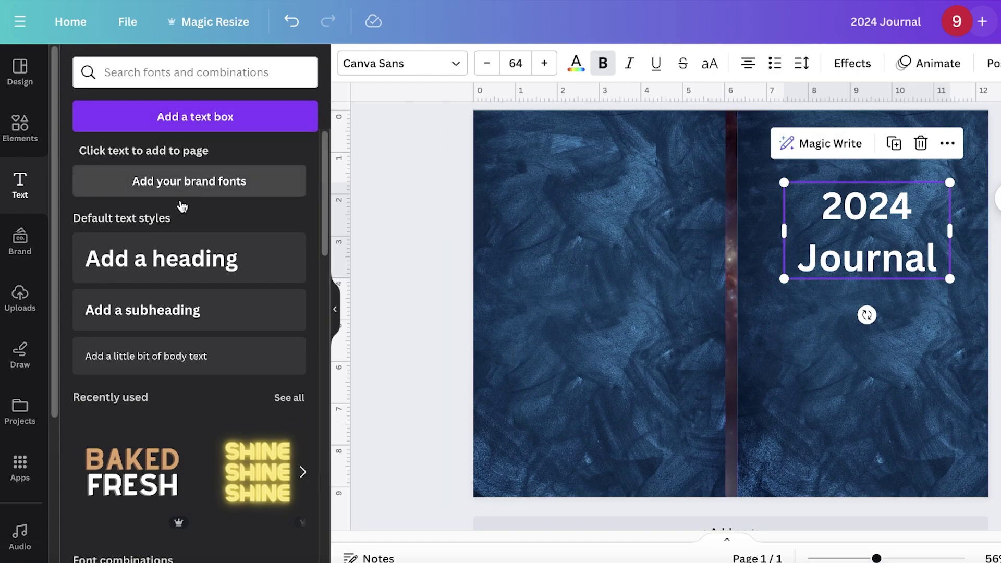
{"action": "left_click", "coordinate": [748, 214]}
{"action": "scroll", "coordinate": [672, 152], "scroll_direction": "up", "scroll_amount": 1}
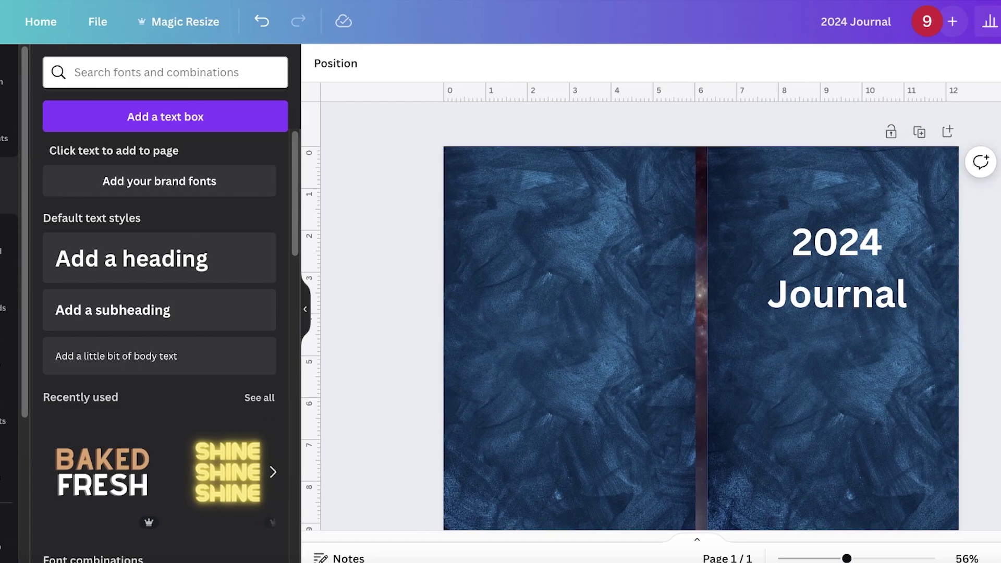
Download the 2024 Journal cover with the PDF Print file type.
{"action": "left_click", "coordinate": [980, 22]}
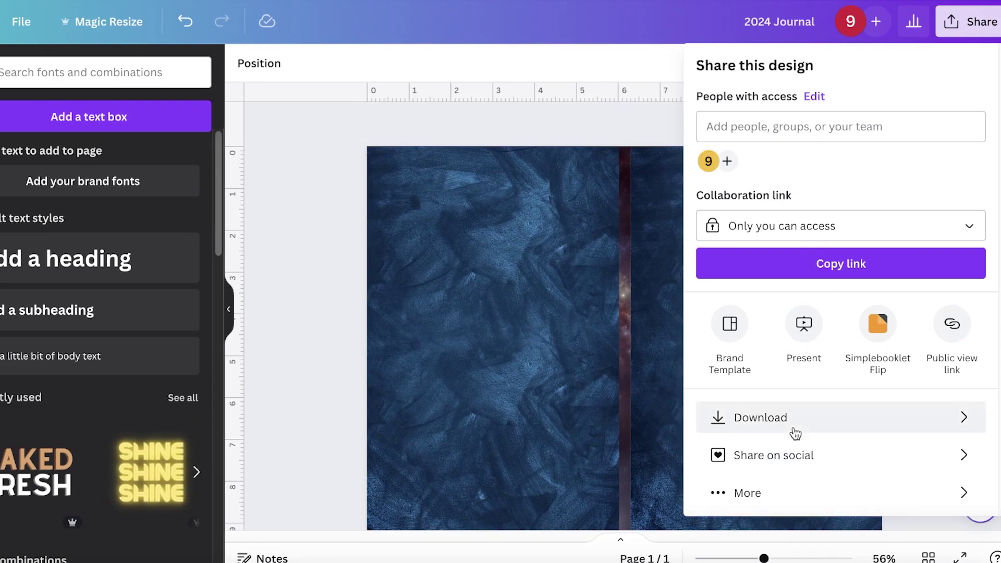
{"action": "left_click", "coordinate": [759, 431]}
{"action": "left_click", "coordinate": [845, 131]}
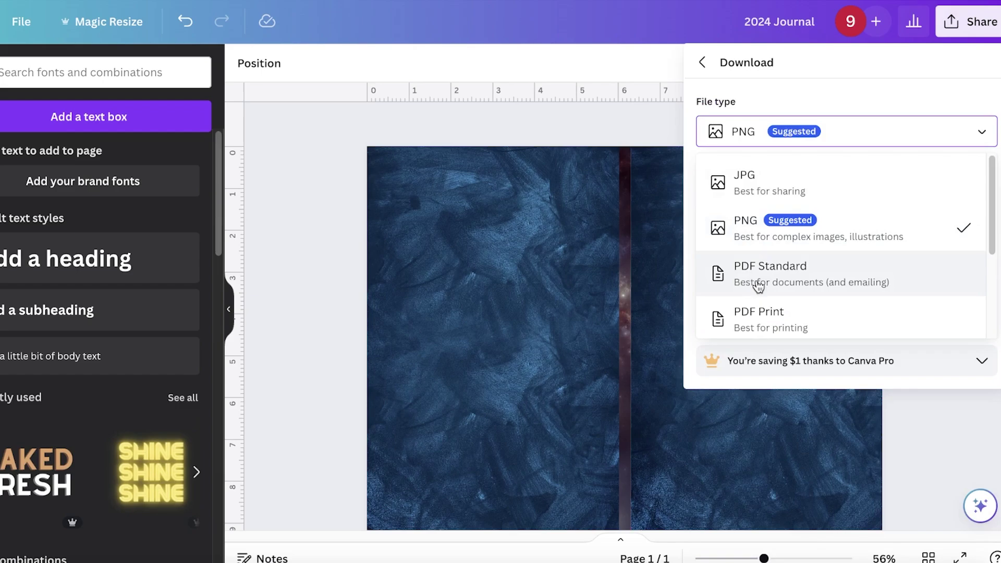
{"action": "left_click", "coordinate": [761, 318]}
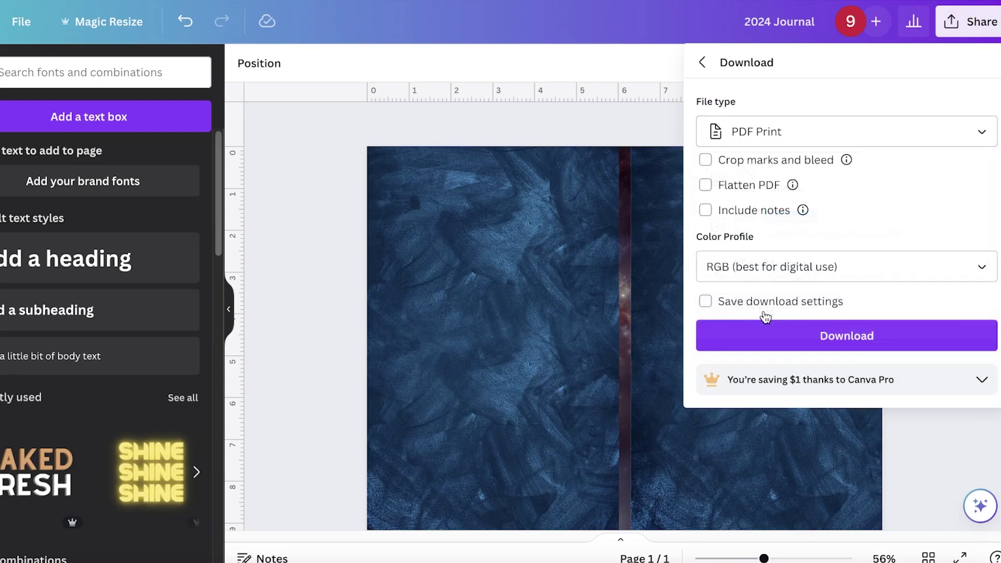
{"action": "left_click", "coordinate": [793, 336]}
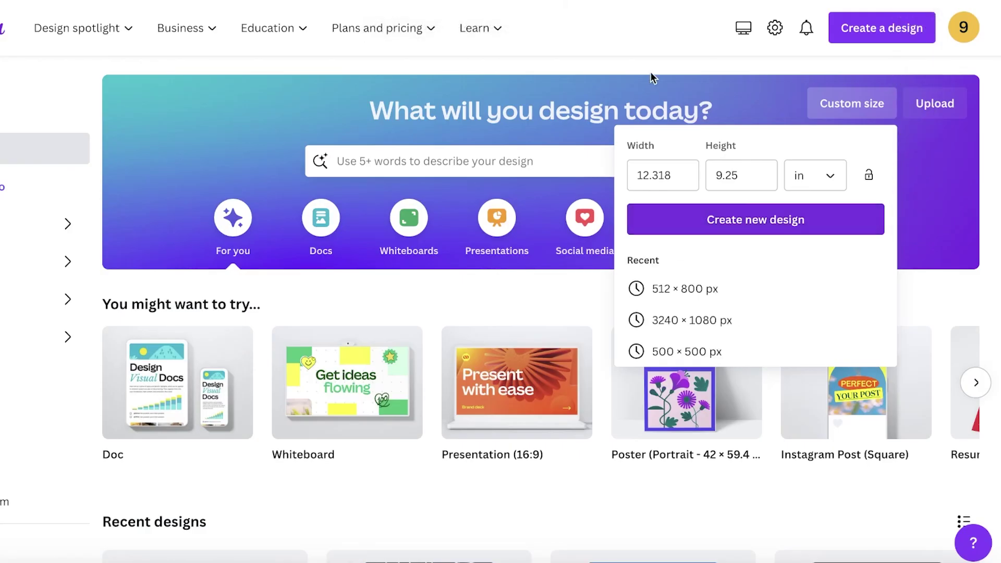
Create a new custom-size design of 6.25 × 9.25 inches.
{"action": "left_click", "coordinate": [960, 197]}
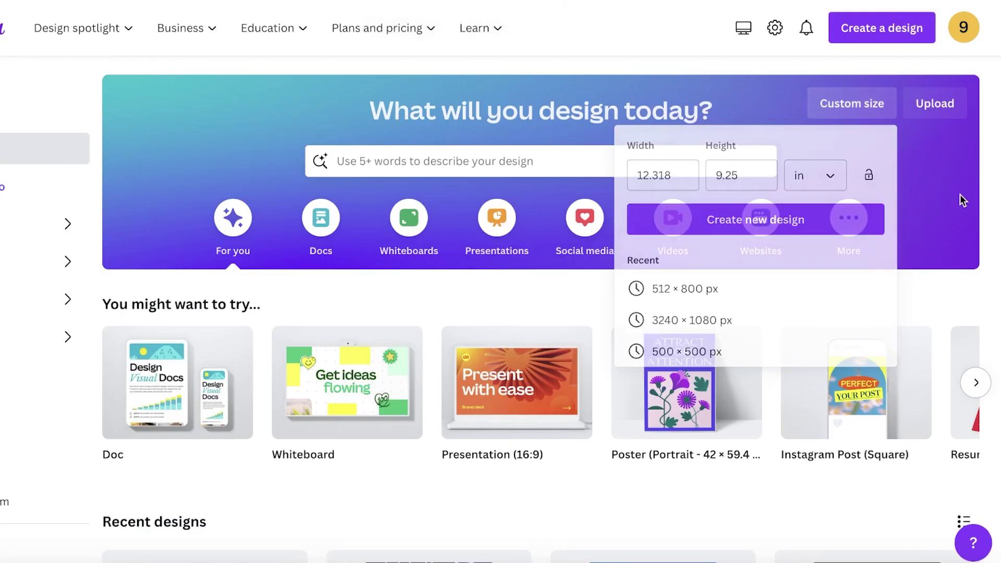
{"action": "left_click", "coordinate": [860, 107]}
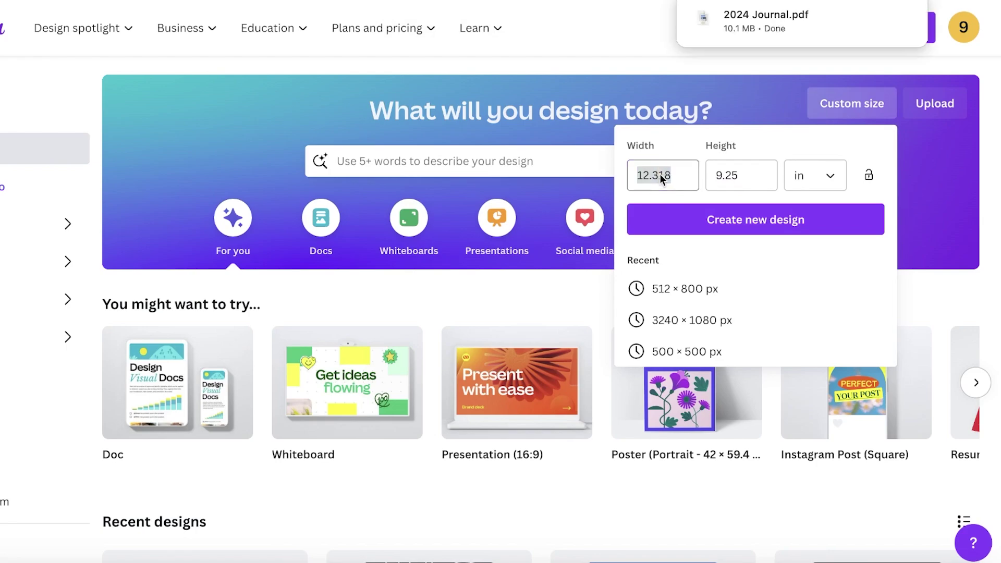
{"action": "type", "text": "6"}
{"action": "left_click", "coordinate": [745, 178]}
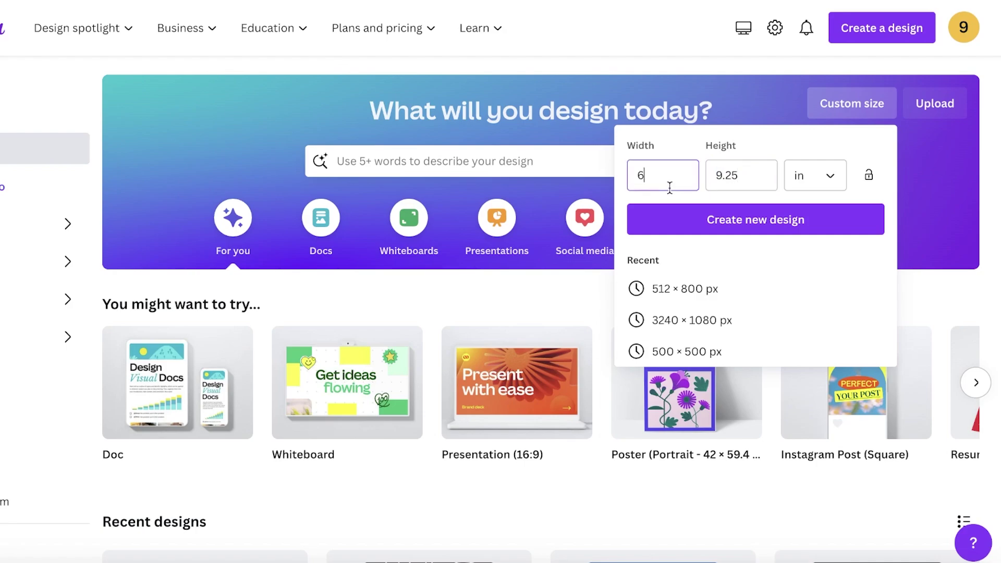
{"action": "type", "text": "5"}
{"action": "left_click", "coordinate": [693, 231]}
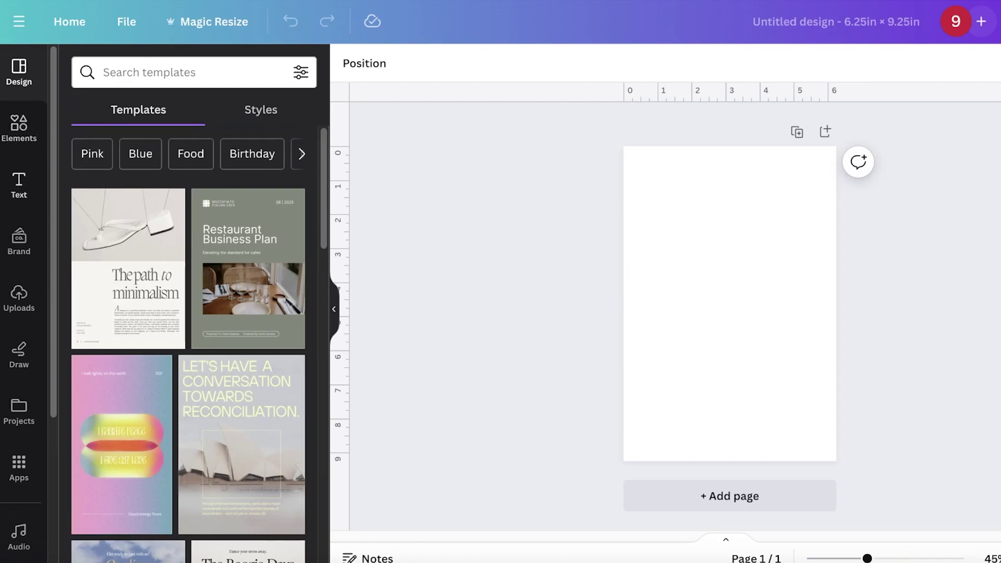
Add the recently used galaxy image and stretch it into a horizontal page-wide strip.
{"action": "left_click", "coordinate": [19, 126]}
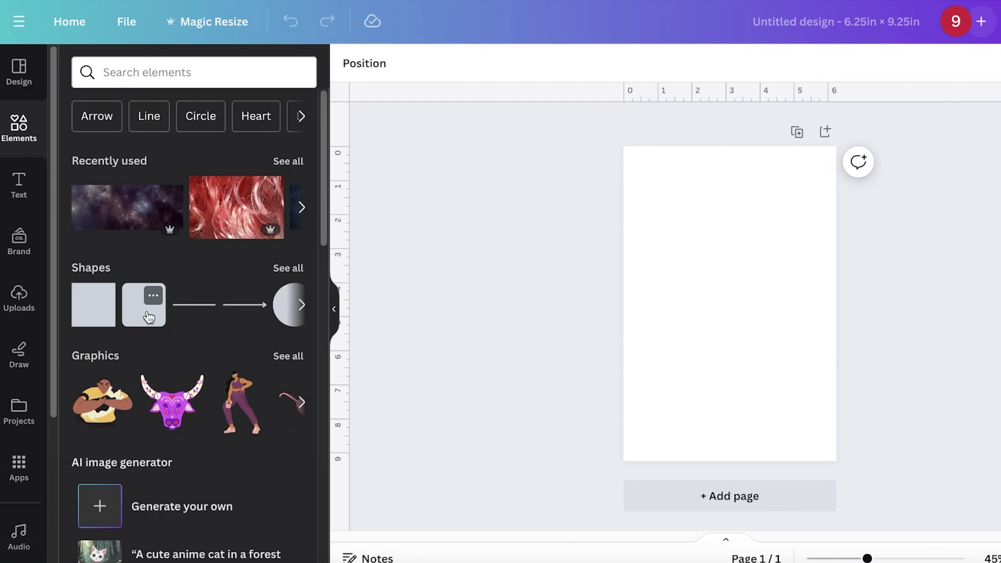
{"action": "left_click_drag", "start_coordinate": [119, 218], "coordinate": [755, 194]}
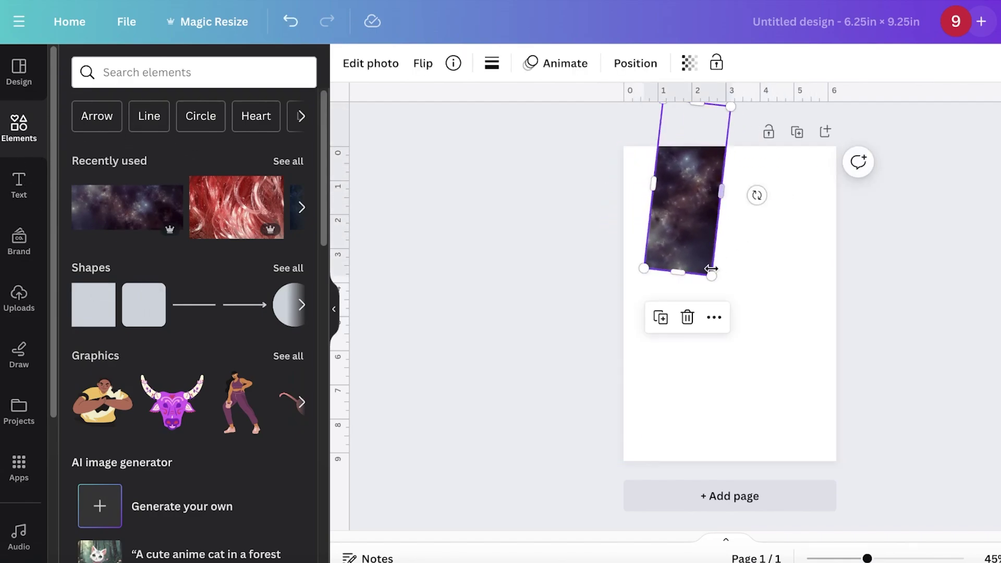
{"action": "left_click_drag", "start_coordinate": [717, 271], "coordinate": [725, 304]}
{"action": "left_click_drag", "start_coordinate": [750, 183], "coordinate": [684, 247]}
{"action": "left_click_drag", "start_coordinate": [719, 181], "coordinate": [854, 209]}
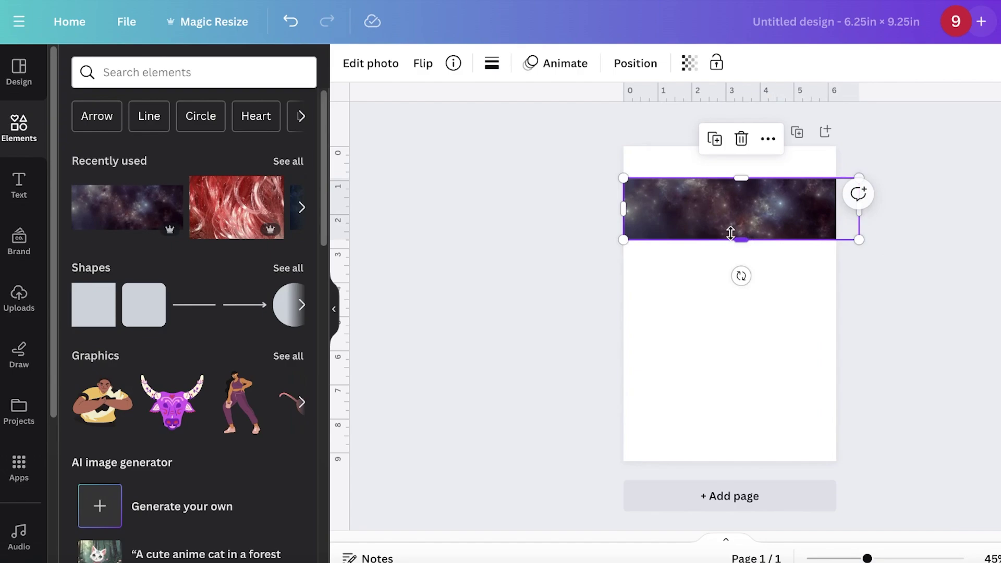
{"action": "left_click_drag", "start_coordinate": [740, 240], "coordinate": [741, 191]}
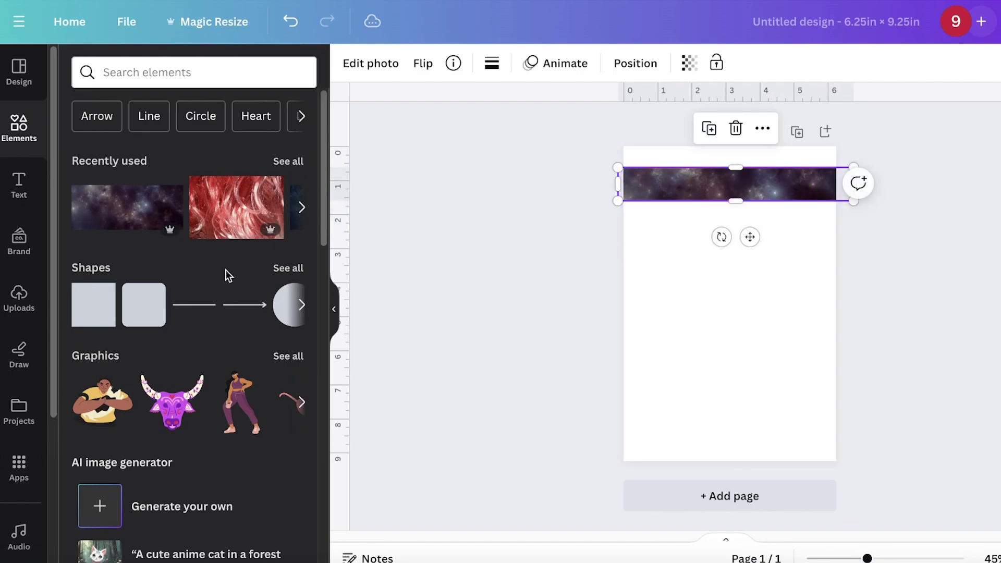
Add the blue texture as a thin banner, then copy the blue-and-galaxy pair below.
{"action": "left_click", "coordinate": [304, 165]}
{"action": "left_click", "coordinate": [241, 200]}
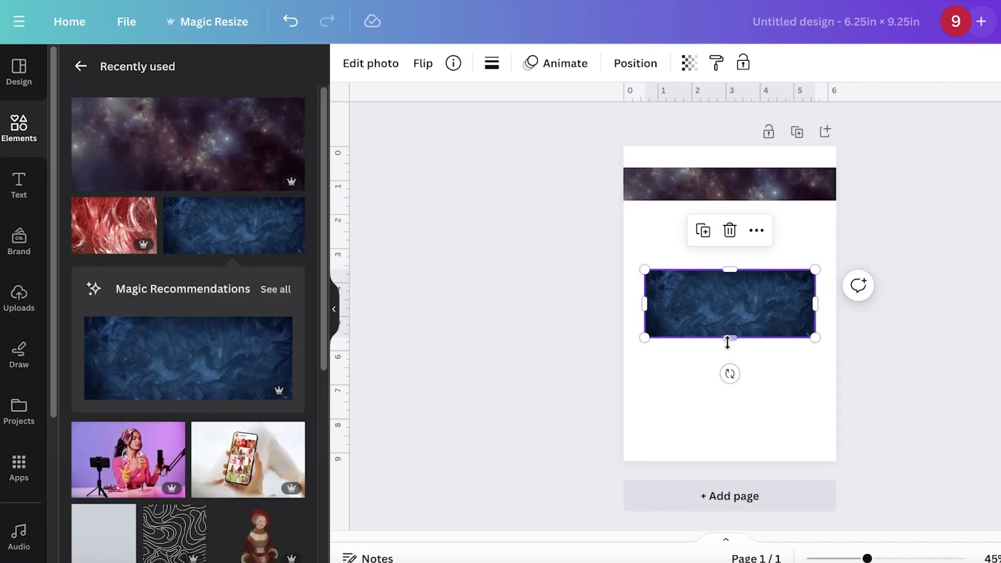
{"action": "left_click_drag", "start_coordinate": [727, 342], "coordinate": [683, 165]}
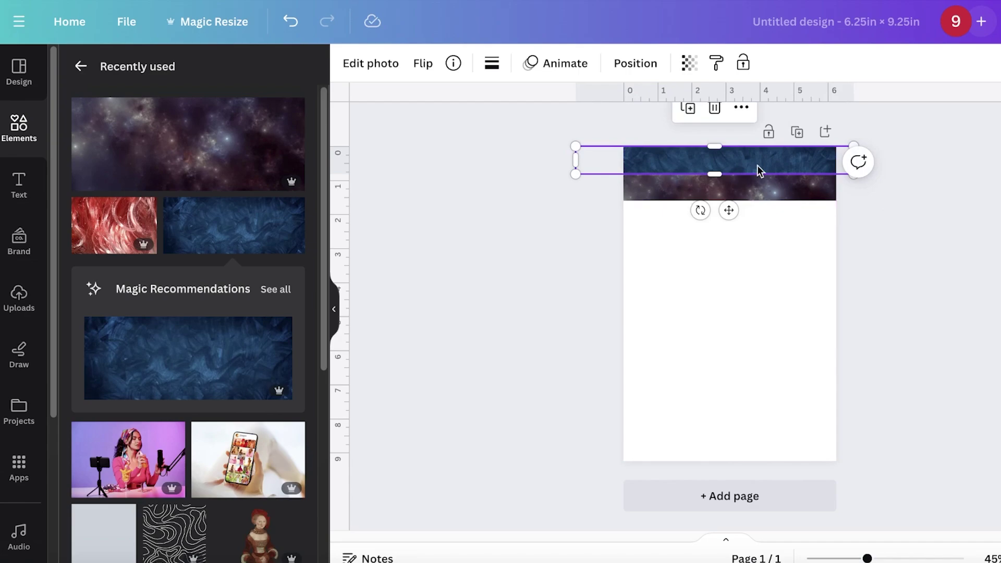
{"action": "left_click", "coordinate": [761, 297]}
{"action": "left_click_drag", "start_coordinate": [762, 297], "coordinate": [713, 134]}
{"action": "left_click_drag", "start_coordinate": [734, 180], "coordinate": [712, 283]}
Copy the six strips down the lower page and shift and widen a galaxy strip.
{"action": "left_click", "coordinate": [740, 395]}
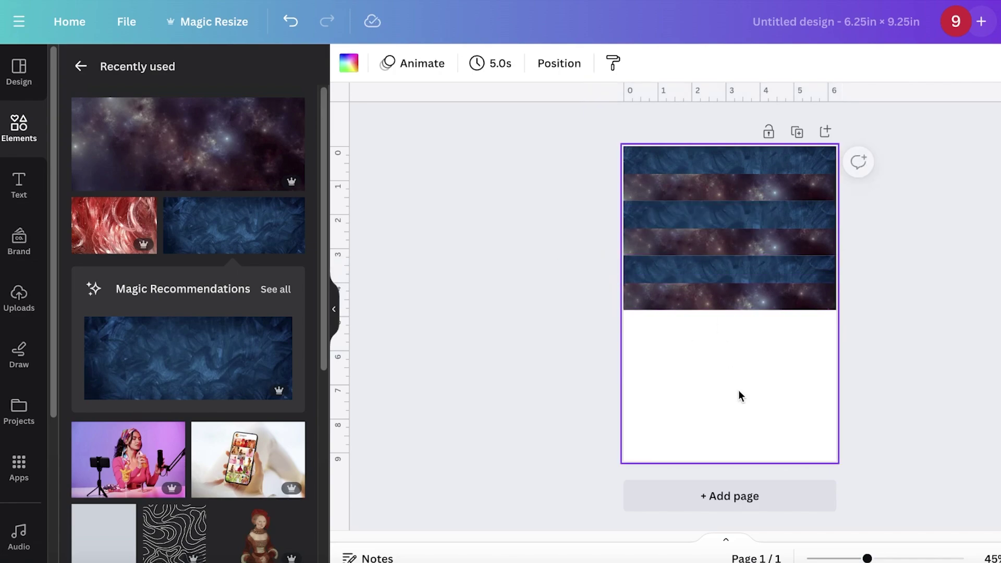
{"action": "left_click_drag", "start_coordinate": [739, 396], "coordinate": [728, 157]}
{"action": "left_click_drag", "start_coordinate": [728, 219], "coordinate": [748, 425]}
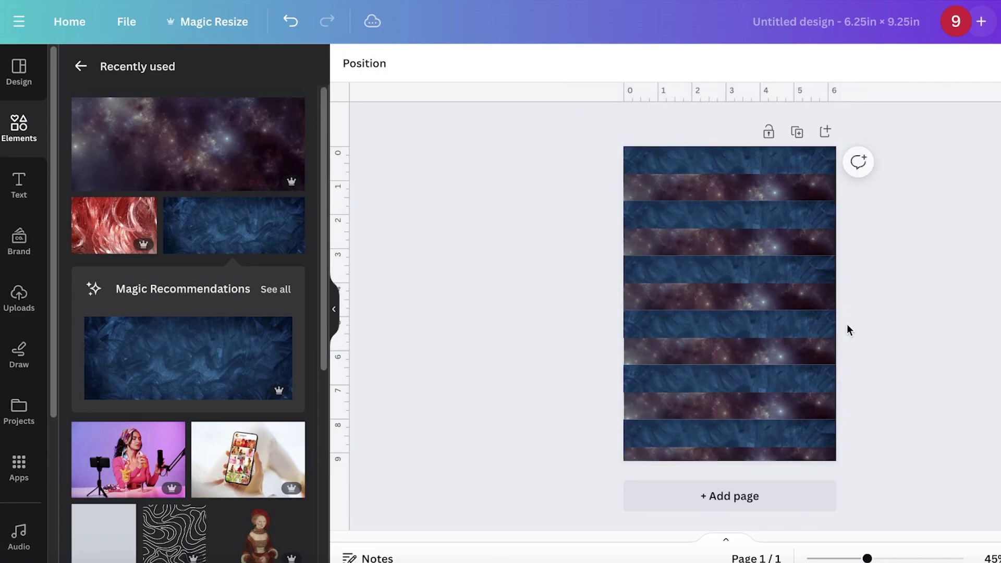
{"action": "left_click", "coordinate": [752, 275]}
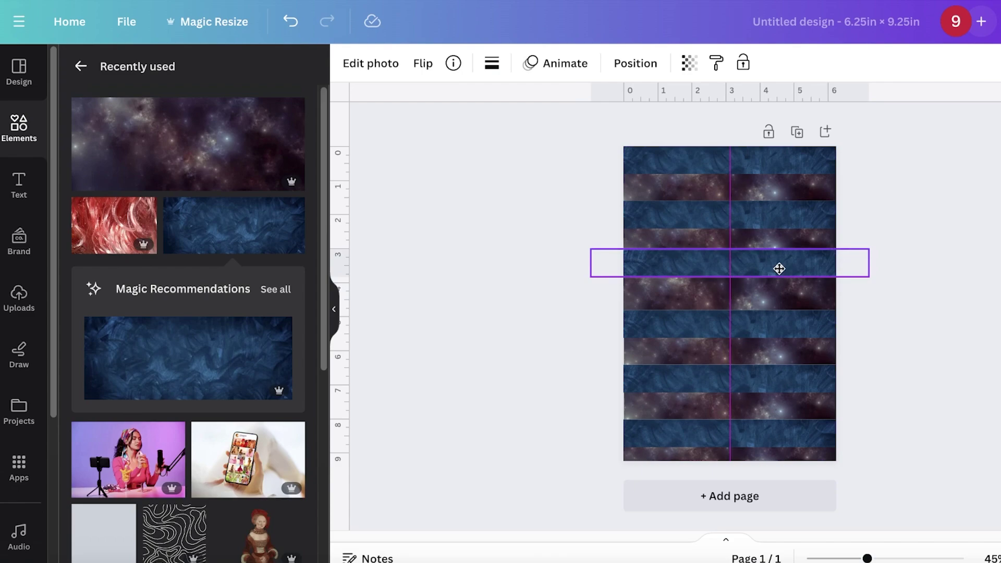
{"action": "left_click_drag", "start_coordinate": [772, 241], "coordinate": [724, 239]}
{"action": "left_click_drag", "start_coordinate": [694, 344], "coordinate": [768, 357]}
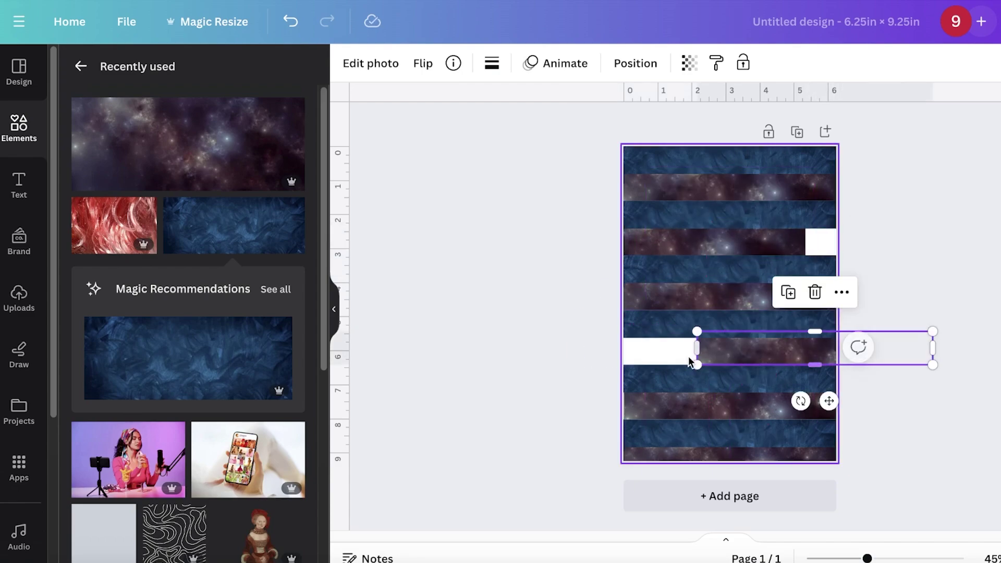
{"action": "left_click_drag", "start_coordinate": [699, 351], "coordinate": [582, 348]}
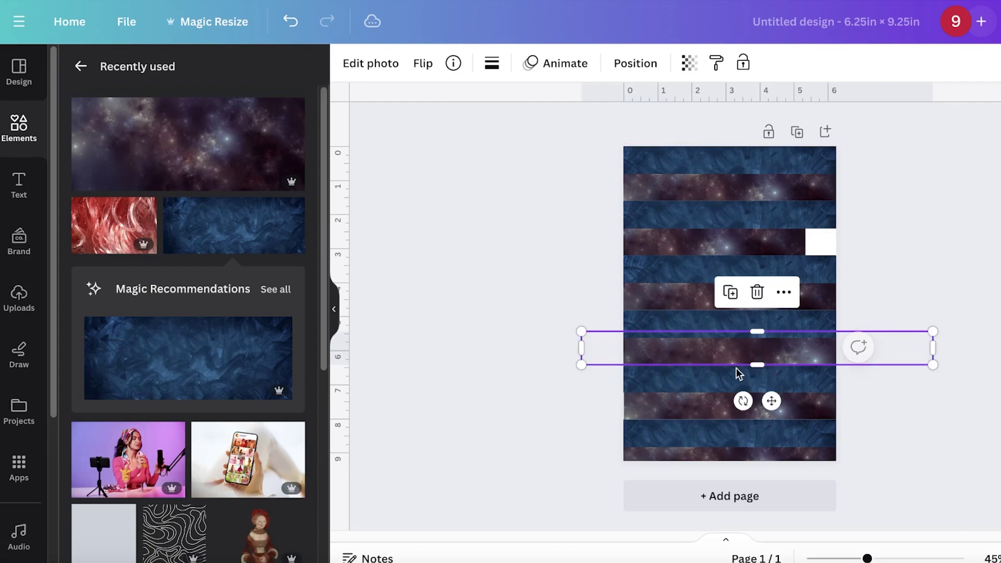
Flip the lower galaxy strips horizontally for variety.
{"action": "left_click", "coordinate": [777, 415]}
{"action": "left_click", "coordinate": [649, 64]}
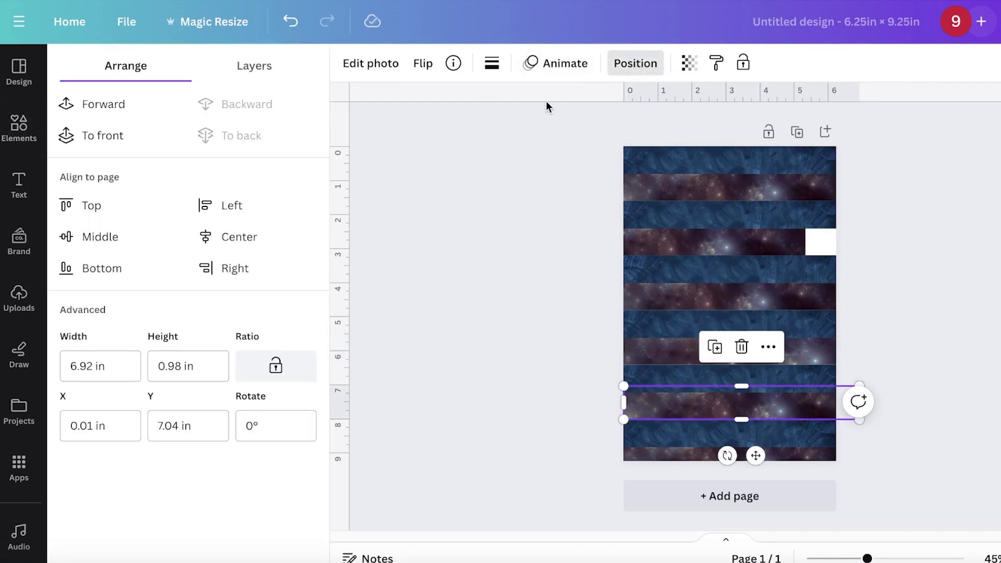
{"action": "left_click", "coordinate": [425, 63]}
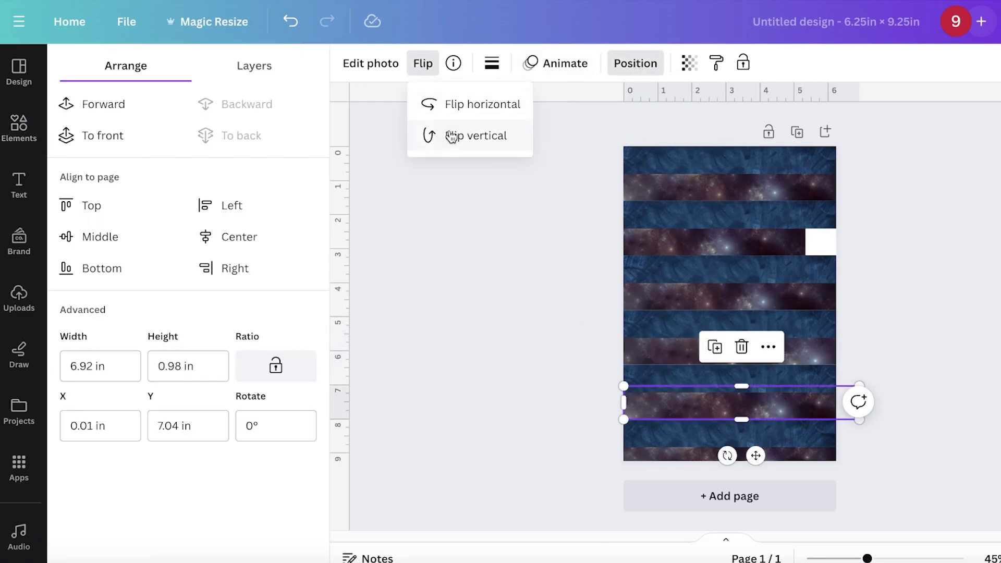
{"action": "left_click", "coordinate": [455, 105]}
{"action": "left_click", "coordinate": [932, 355]}
{"action": "left_click", "coordinate": [762, 308]}
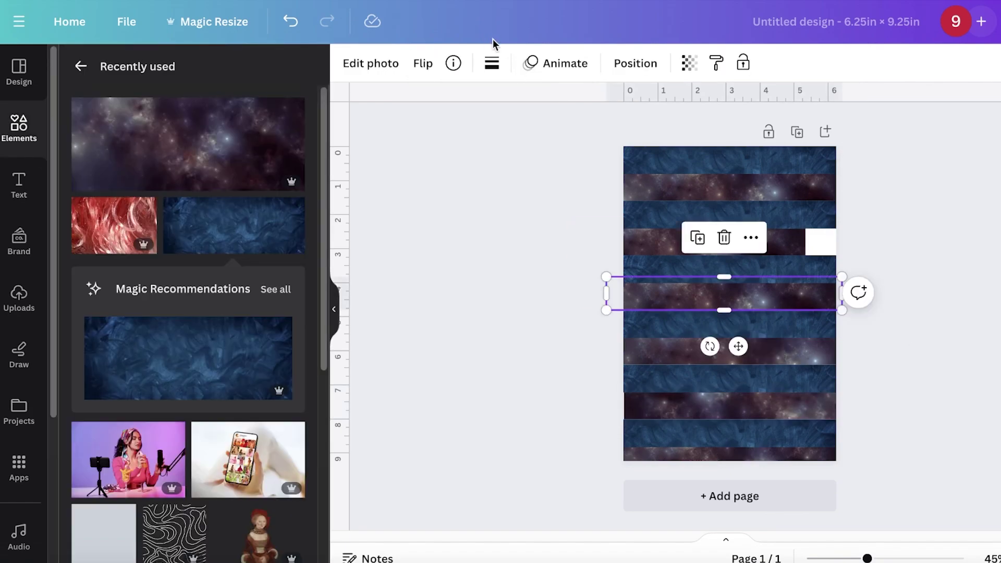
{"action": "left_click", "coordinate": [422, 63]}
Widen the remaining strips to the page edge so no white gaps remain.
{"action": "left_click", "coordinate": [797, 240]}
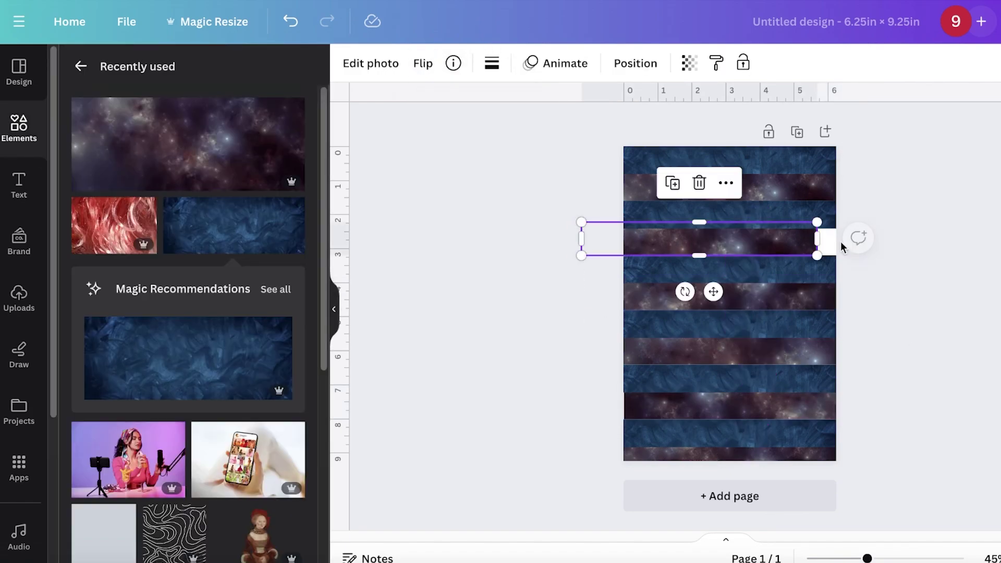
{"action": "left_click_drag", "start_coordinate": [807, 241], "coordinate": [998, 240]}
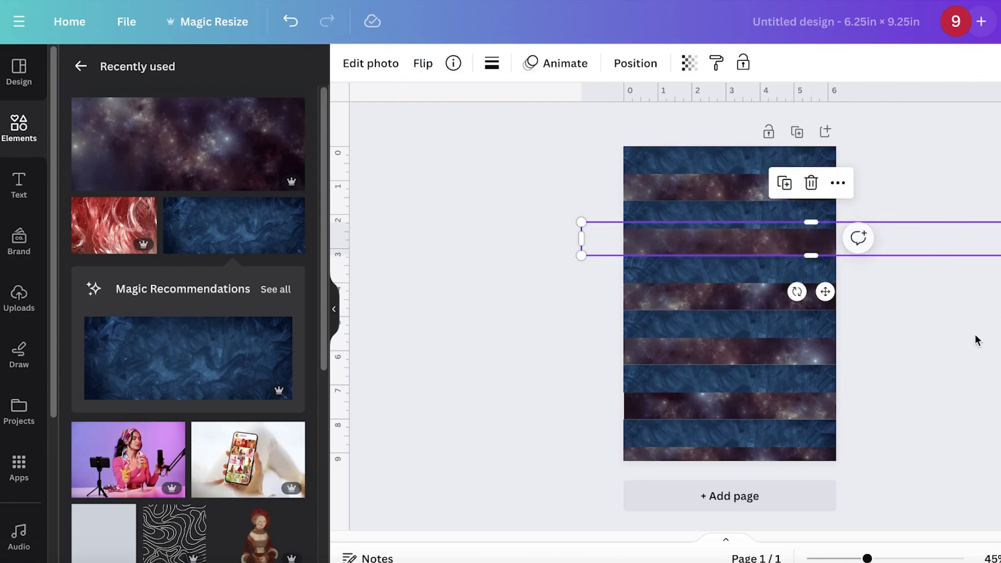
{"action": "left_click", "coordinate": [813, 296]}
{"action": "left_click_drag", "start_coordinate": [844, 292], "coordinate": [917, 284]}
{"action": "left_click", "coordinate": [897, 276]}
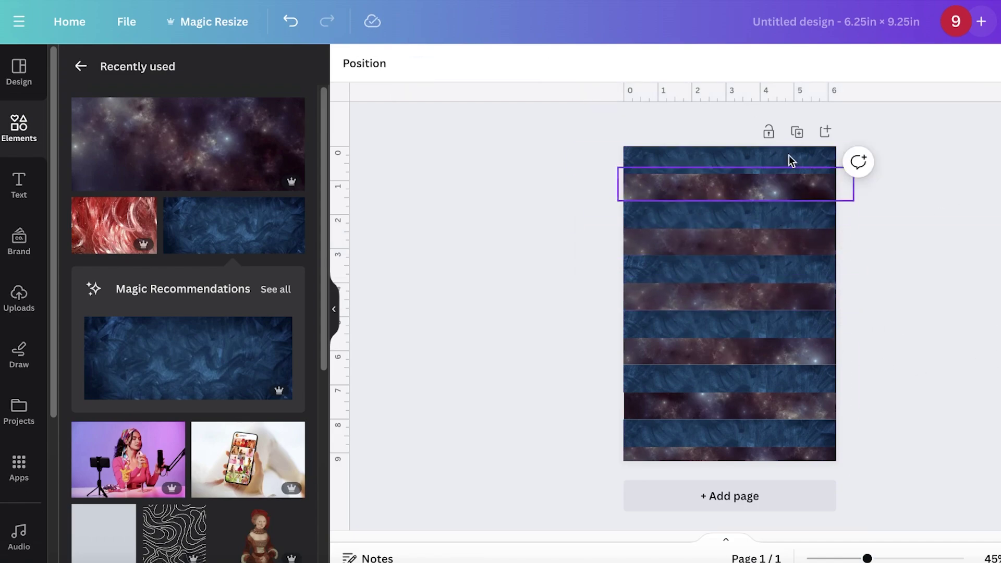
Add a 'This Journal Belongs To' heading and shrink it to size 25.3.
{"action": "left_click", "coordinate": [20, 128]}
{"action": "left_click", "coordinate": [6, 202]}
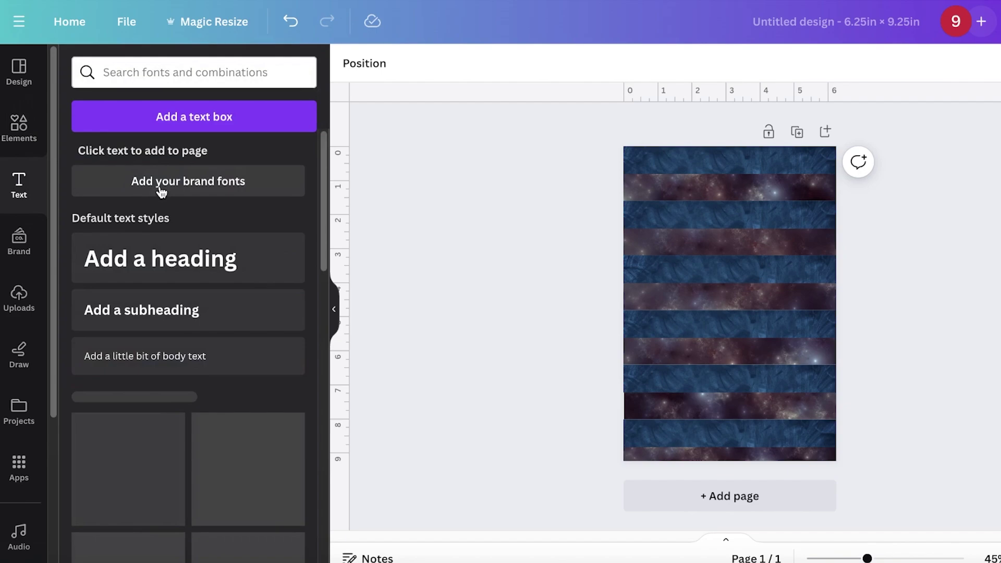
{"action": "left_click", "coordinate": [160, 258]}
{"action": "type", "text": "Thi"}
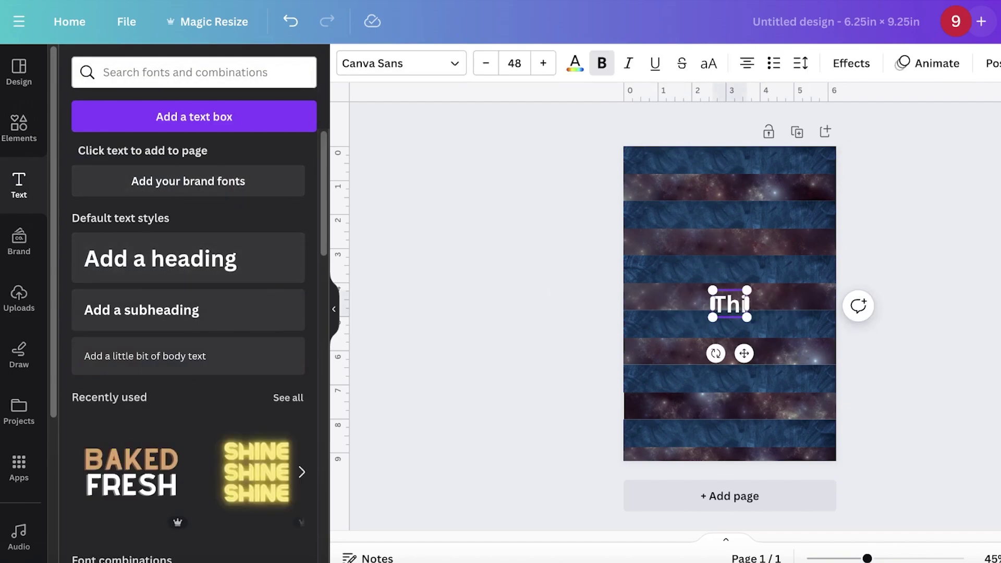
{"action": "type", "text": "s Journal Be"}
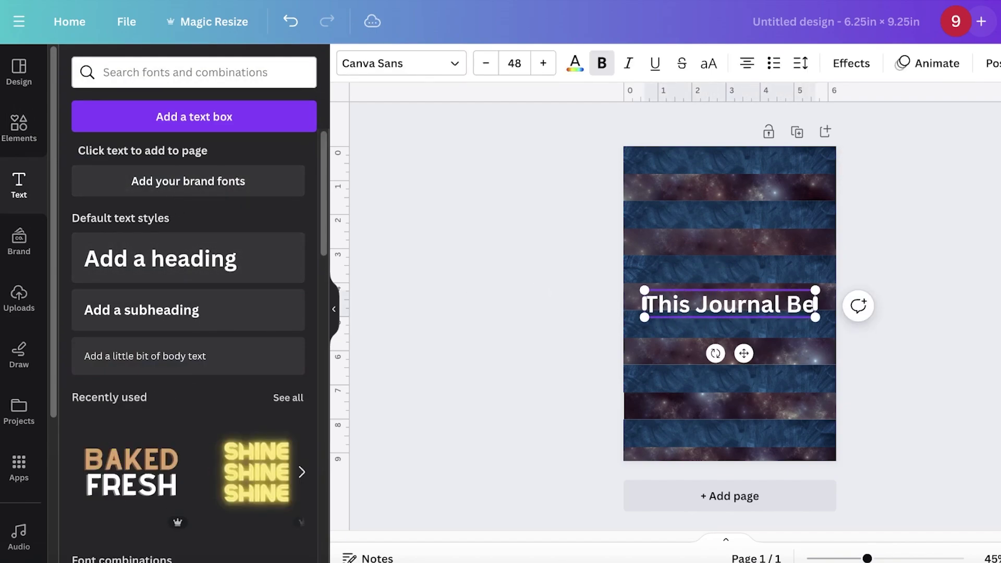
{"action": "type", "text": "longs To"}
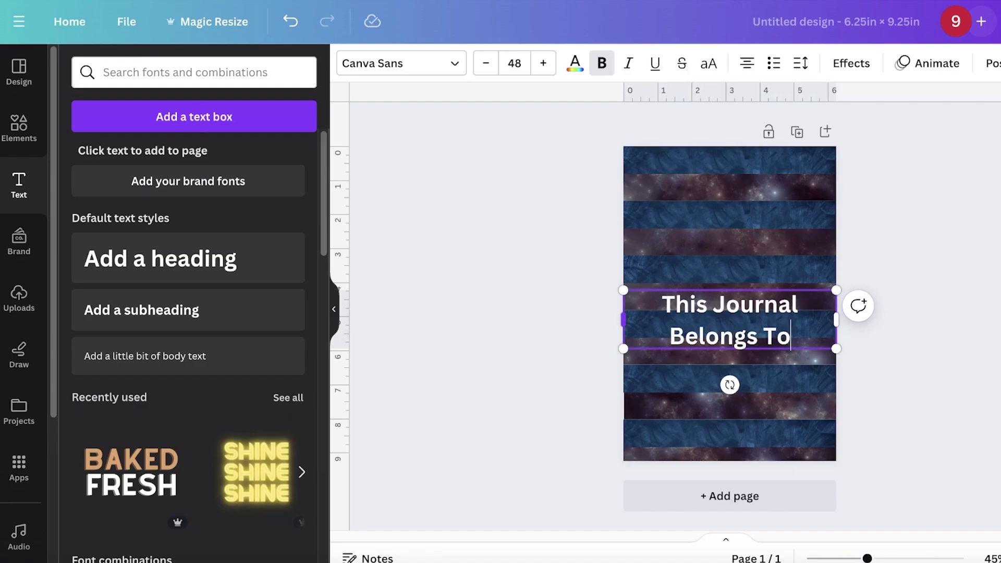
{"action": "key", "text": "Escape"}
{"action": "left_click", "coordinate": [739, 321]}
{"action": "left_click_drag", "start_coordinate": [836, 348], "coordinate": [746, 297]}
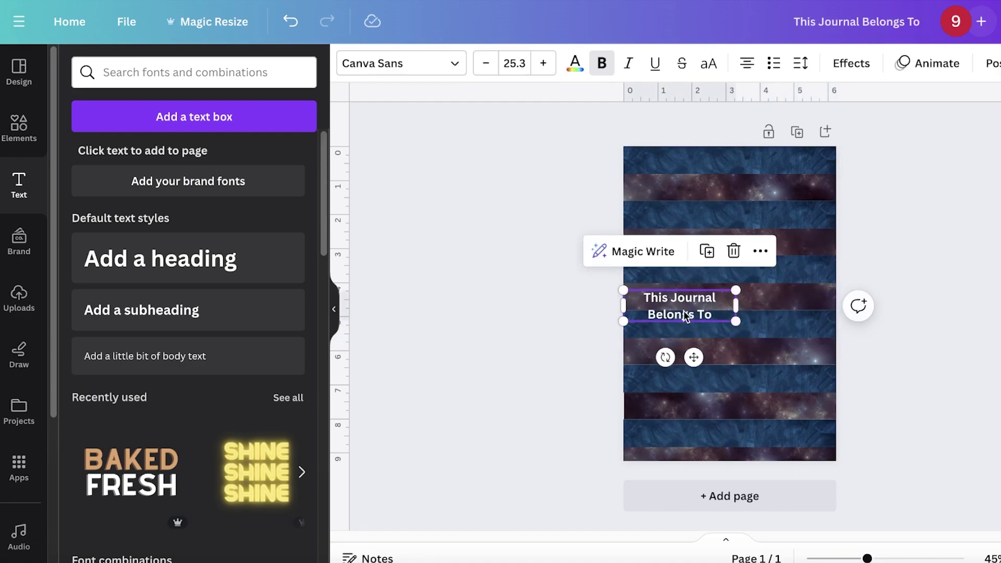
Move the heading to the top centre and add a wide rectangle beneath it.
{"action": "left_click_drag", "start_coordinate": [692, 355], "coordinate": [754, 283]}
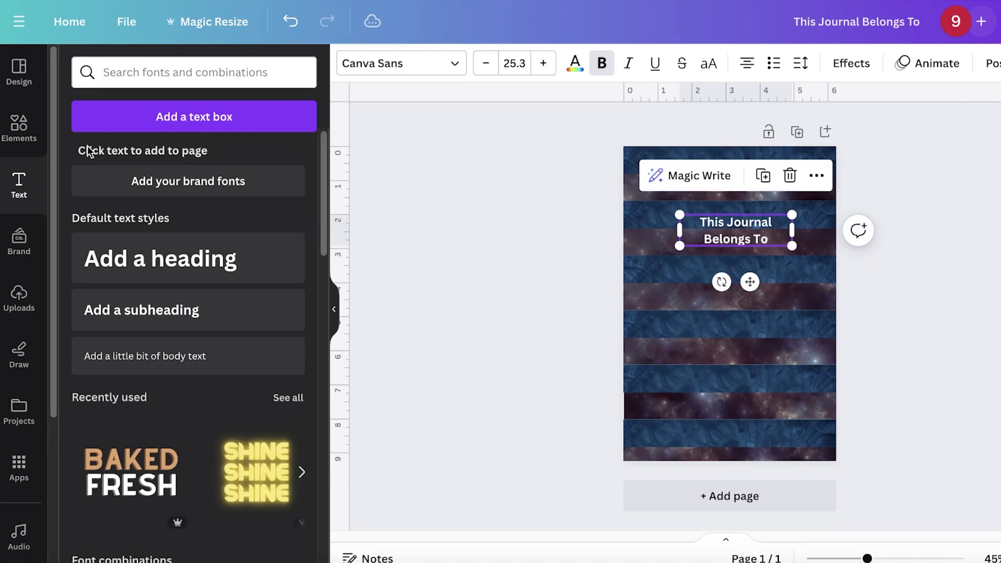
{"action": "left_click", "coordinate": [4, 120]}
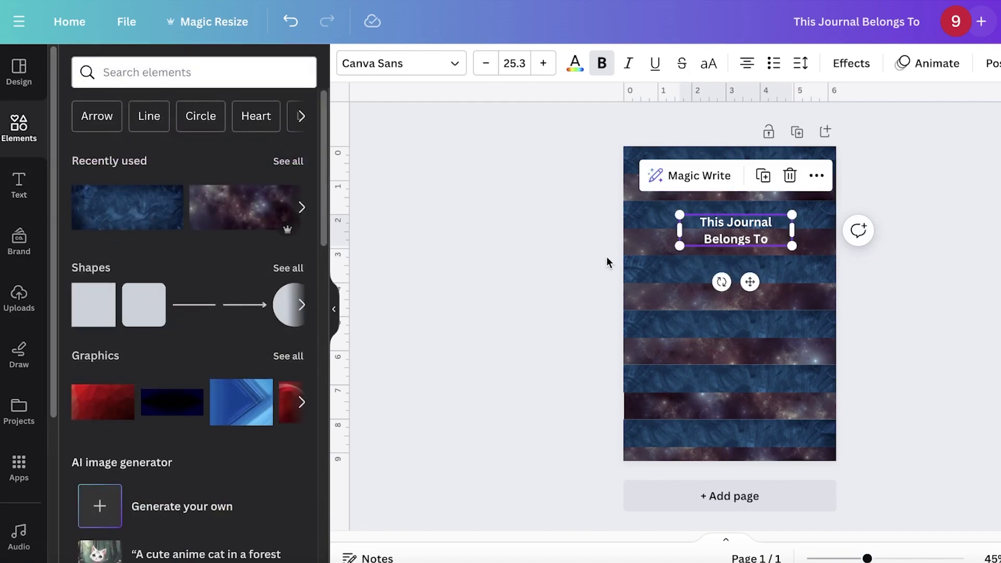
{"action": "left_click", "coordinate": [91, 315]}
{"action": "left_click_drag", "start_coordinate": [761, 303], "coordinate": [811, 308]}
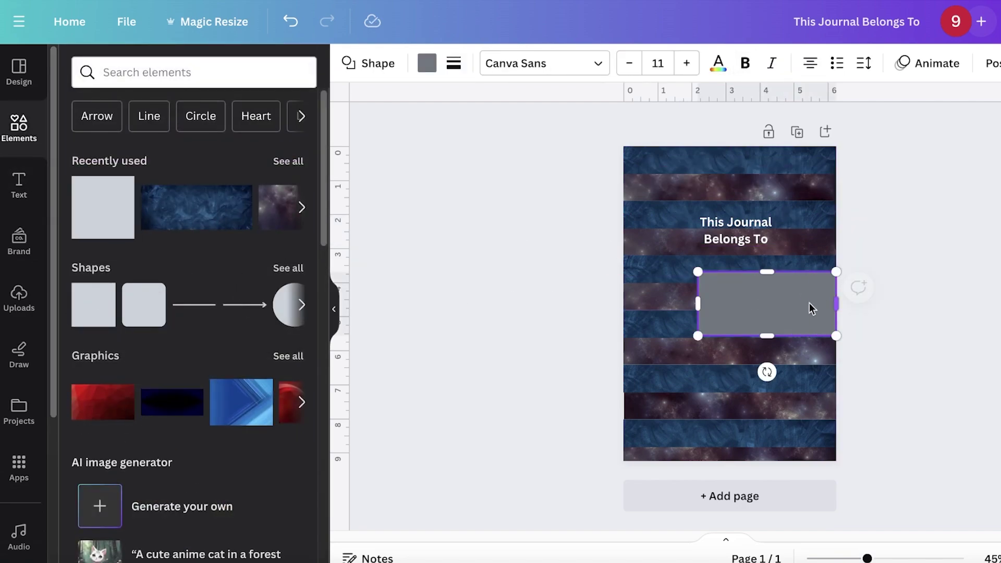
{"action": "left_click_drag", "start_coordinate": [764, 332], "coordinate": [753, 277]}
Colour the rectangle white, size it 3.2 × 0.6 in, and add a blank second page.
{"action": "left_click", "coordinate": [427, 63]}
{"action": "left_click", "coordinate": [246, 156]}
{"action": "left_click", "coordinate": [771, 299]}
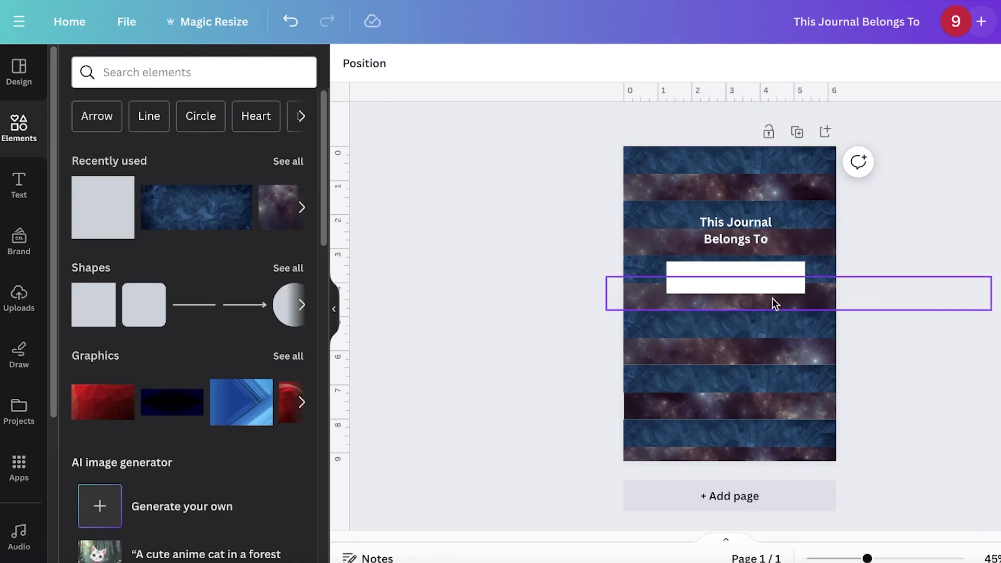
{"action": "left_click", "coordinate": [783, 279]}
{"action": "left_click_drag", "start_coordinate": [804, 290], "coordinate": [772, 276]}
{"action": "left_click", "coordinate": [961, 241]}
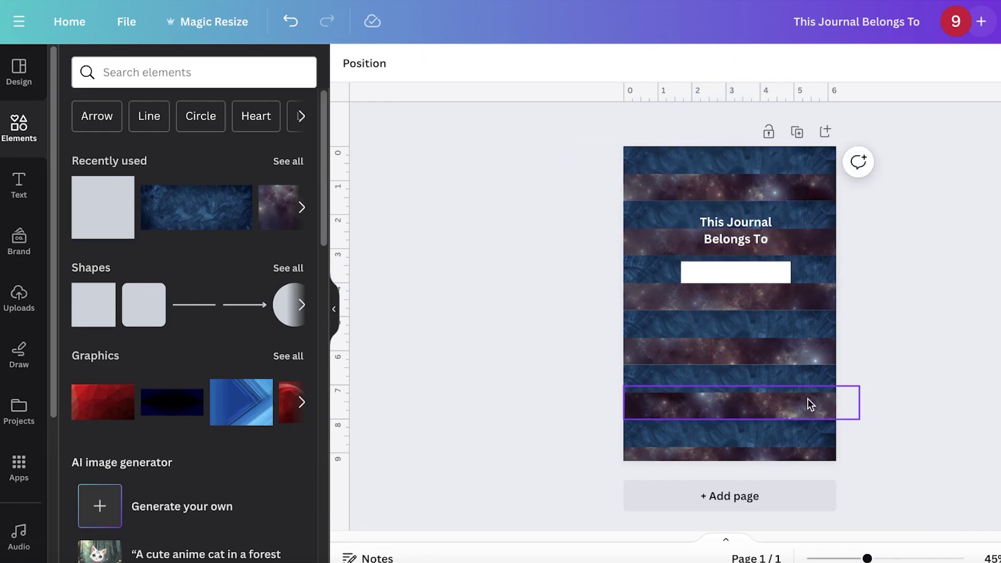
{"action": "key", "text": "ctrl+Return"}
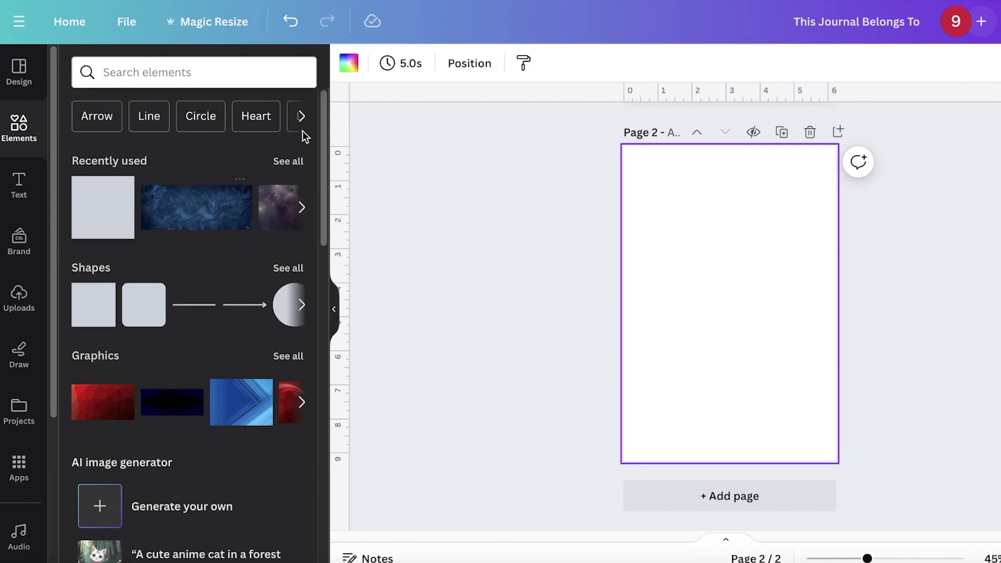
Add the blue texture image to page 2 and crop it into a thin strip at the top.
{"action": "left_click", "coordinate": [347, 64]}
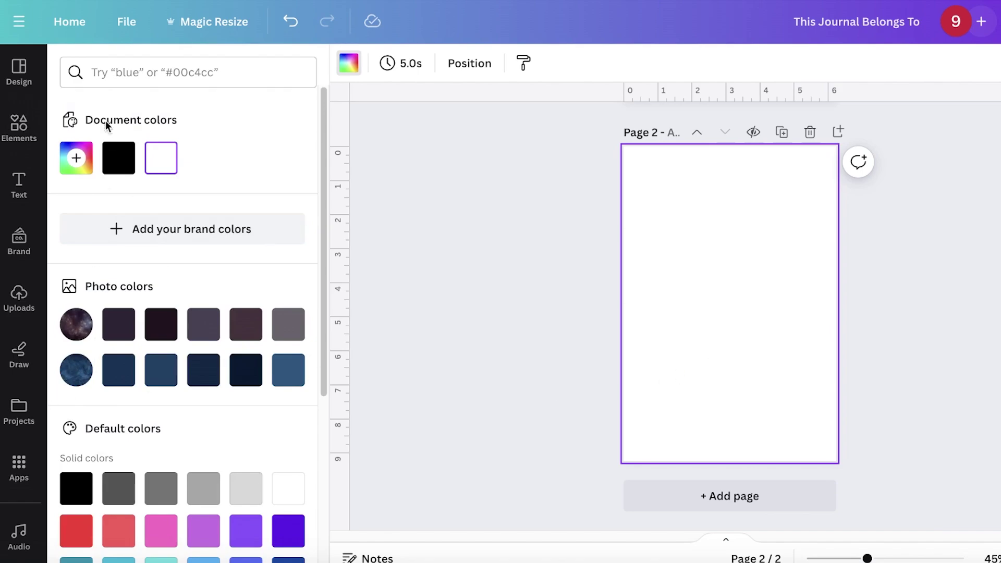
{"action": "left_click", "coordinate": [19, 125]}
{"action": "left_click", "coordinate": [198, 220]}
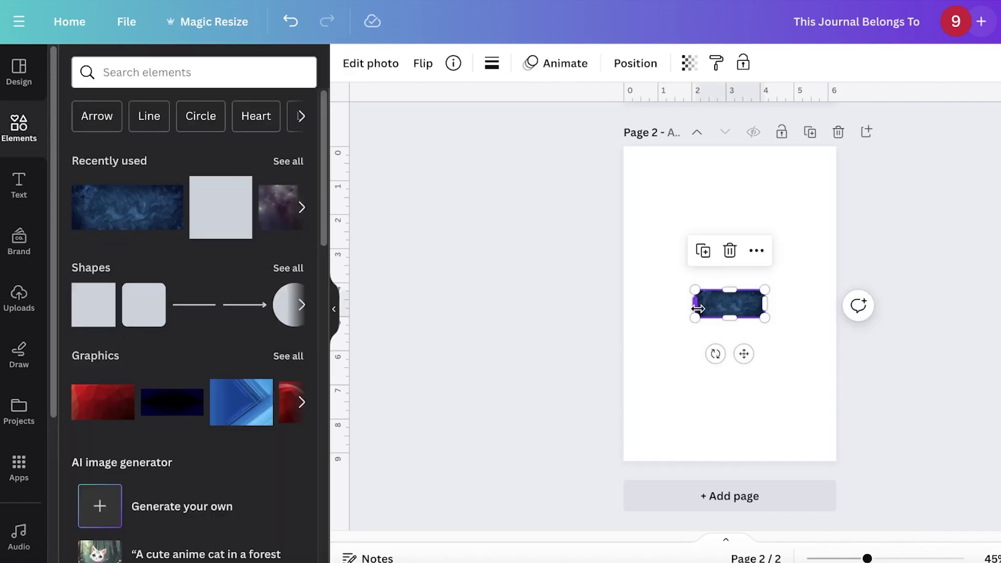
{"action": "left_click_drag", "start_coordinate": [695, 316], "coordinate": [436, 420]}
{"action": "left_click_drag", "start_coordinate": [690, 375], "coordinate": [766, 334]}
{"action": "left_click_drag", "start_coordinate": [723, 369], "coordinate": [724, 319]}
{"action": "left_click_drag", "start_coordinate": [724, 250], "coordinate": [730, 292]}
{"action": "left_click_drag", "start_coordinate": [730, 308], "coordinate": [743, 170]}
Copy the blue strip to the page bottom and thin both strips to the edges.
{"action": "left_click_drag", "start_coordinate": [748, 228], "coordinate": [744, 477]}
{"action": "left_click", "coordinate": [730, 177]}
{"action": "left_click_drag", "start_coordinate": [730, 186], "coordinate": [730, 167]}
{"action": "left_click_drag", "start_coordinate": [743, 213], "coordinate": [744, 200]}
{"action": "left_click", "coordinate": [733, 442]}
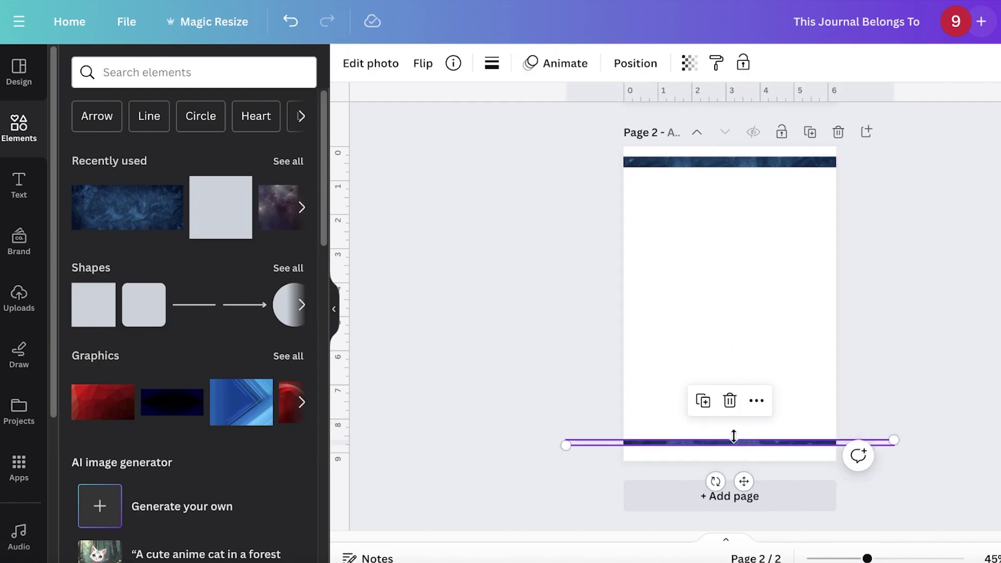
{"action": "mouse_move", "coordinate": [728, 440]}
{"action": "left_mouse_down"}
{"action": "mouse_move", "coordinate": [730, 428]}
{"action": "mouse_move", "coordinate": [732, 438]}
{"action": "left_mouse_up"}
Add a vertical line down page 2's left side, then delete it.
{"action": "left_click", "coordinate": [941, 346]}
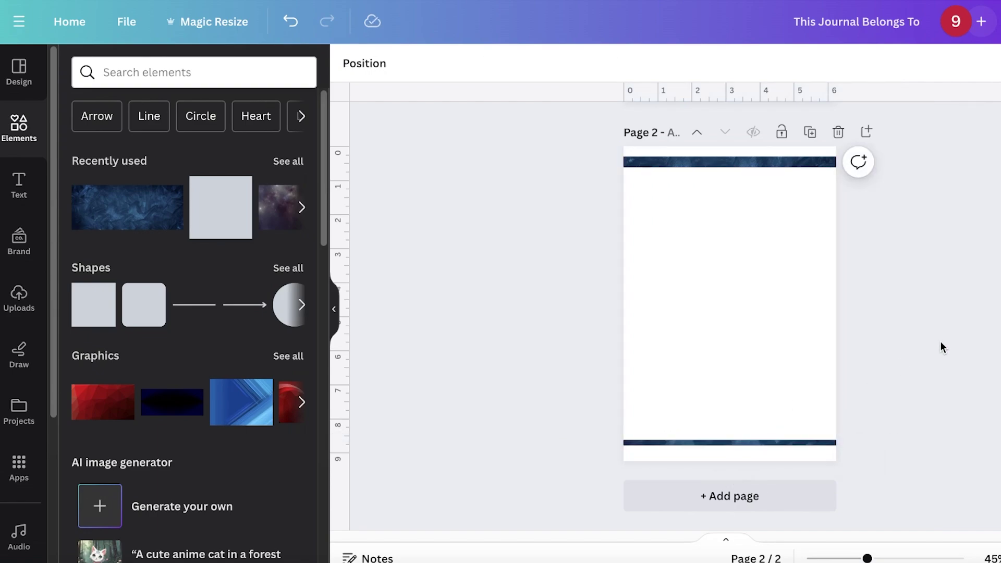
{"action": "left_click", "coordinate": [191, 304]}
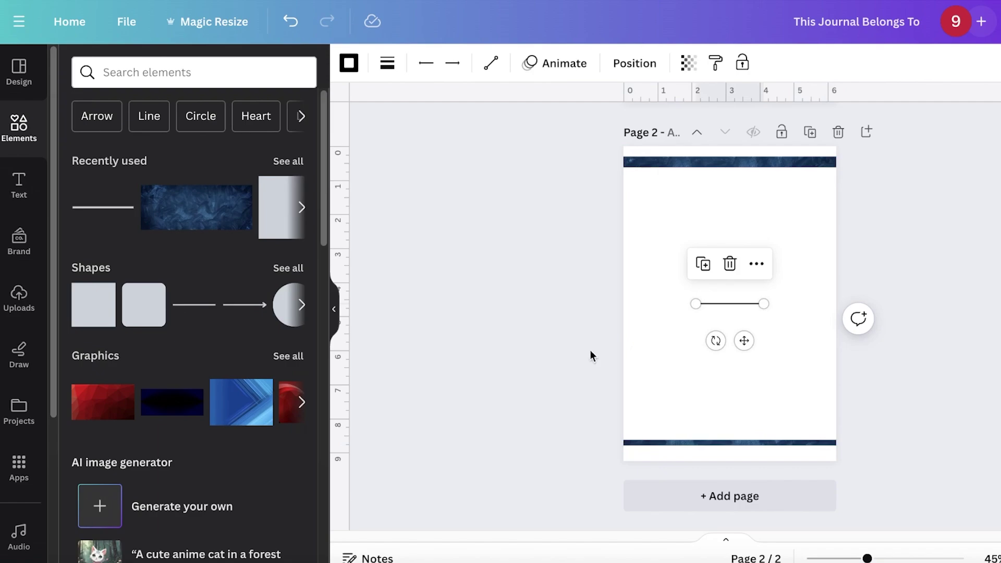
{"action": "left_click_drag", "start_coordinate": [715, 341], "coordinate": [812, 320]}
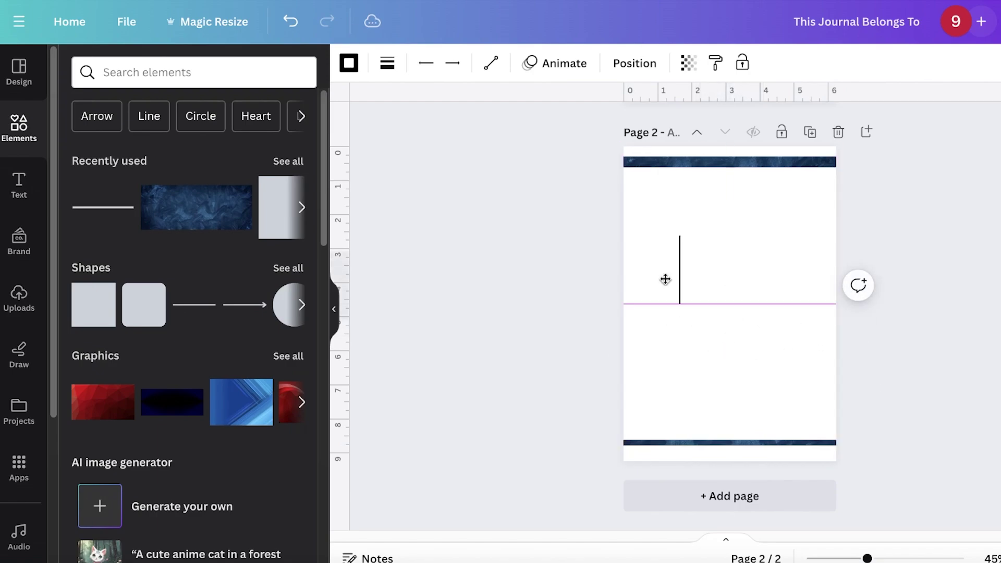
{"action": "left_click_drag", "start_coordinate": [665, 279], "coordinate": [644, 444]}
{"action": "left_click", "coordinate": [924, 356]}
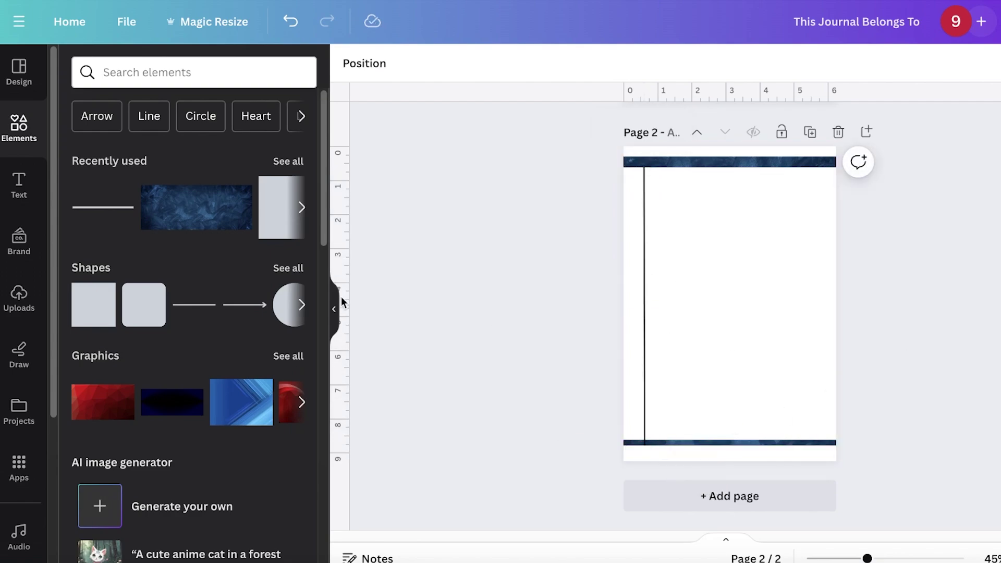
{"action": "left_click", "coordinate": [644, 214]}
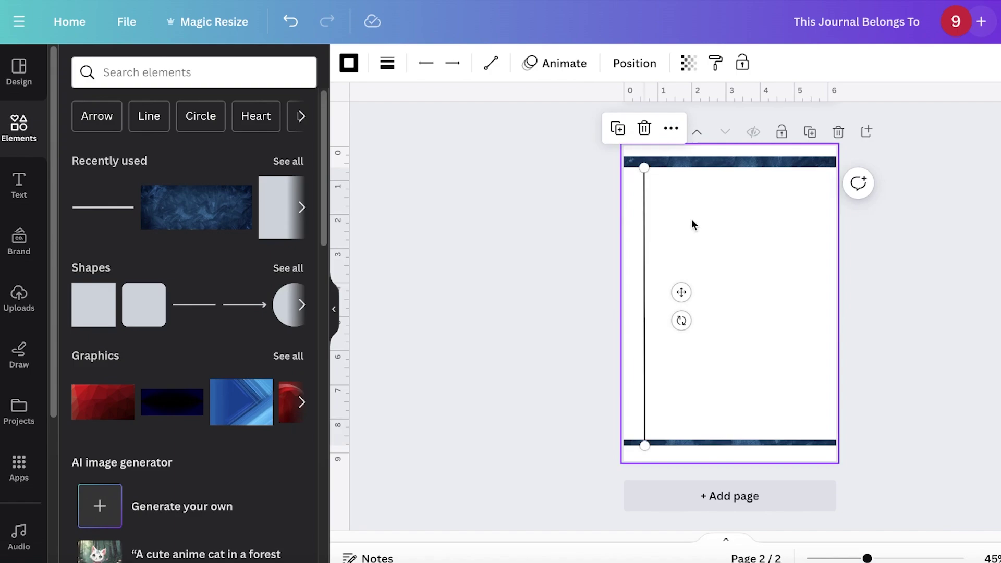
{"action": "key", "text": "Delete"}
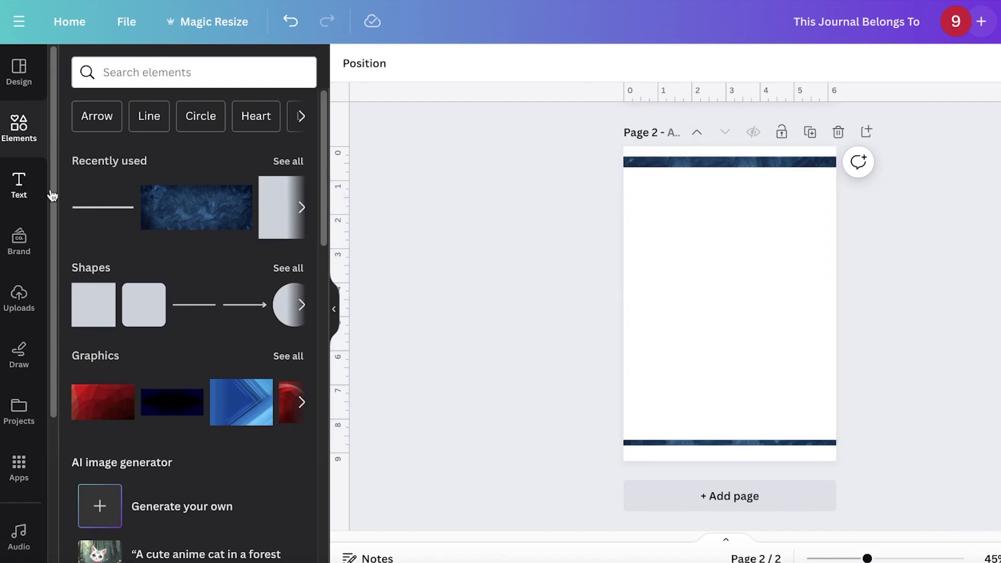
Duplicate the bordered page repeatedly until the design has 10 pages.
{"action": "left_click", "coordinate": [814, 130]}
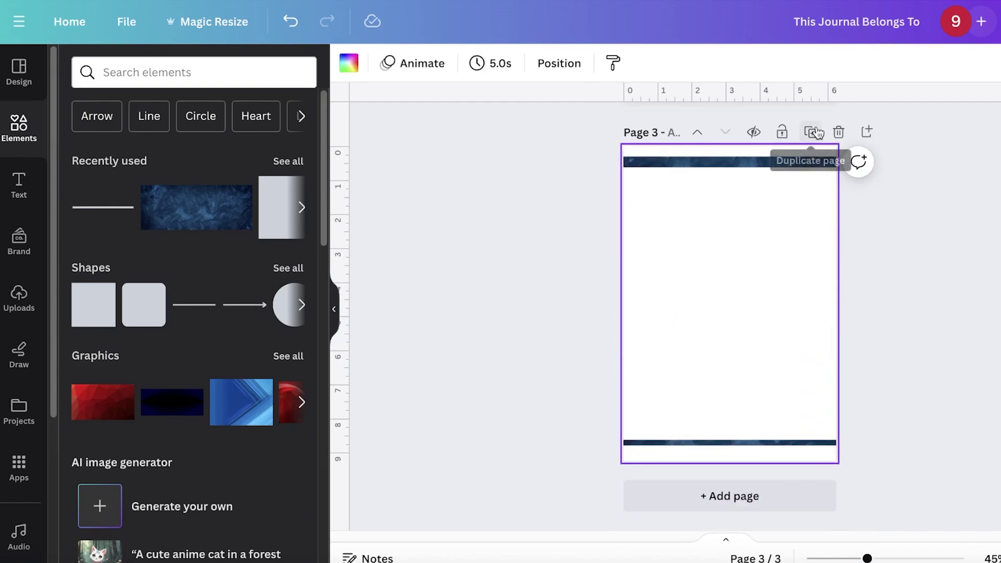
{"action": "left_click", "coordinate": [814, 132]}
{"action": "left_click", "coordinate": [815, 132]}
{"action": "left_click", "coordinate": [815, 133]}
{"action": "left_click", "coordinate": [815, 131]}
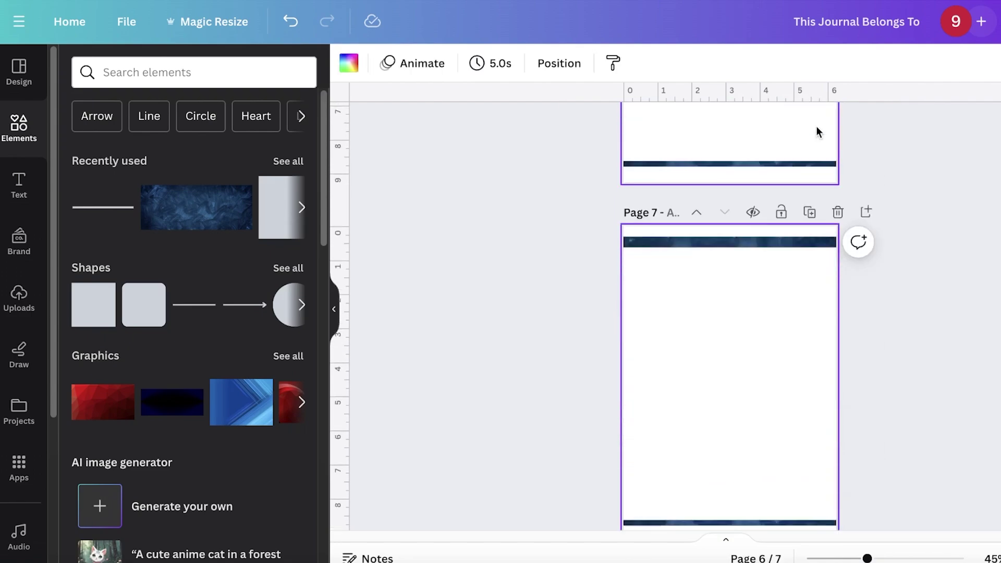
{"action": "left_click", "coordinate": [815, 131]}
{"action": "left_click", "coordinate": [815, 131]}
{"action": "left_click", "coordinate": [816, 128]}
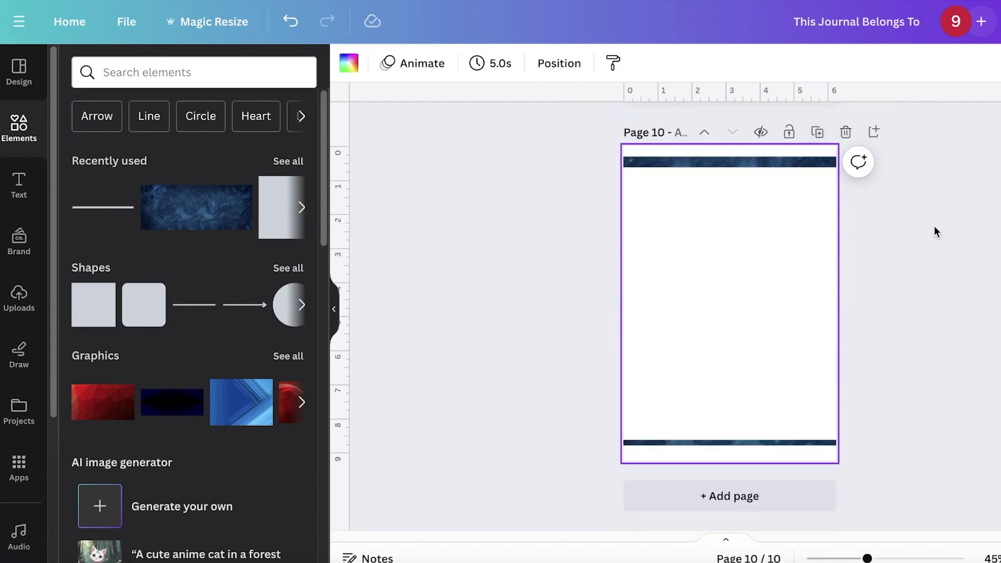
{"action": "scroll", "coordinate": [933, 229], "scroll_direction": "up", "scroll_amount": 20}
{"action": "scroll", "coordinate": [85, 242], "scroll_direction": "down", "scroll_amount": 1}
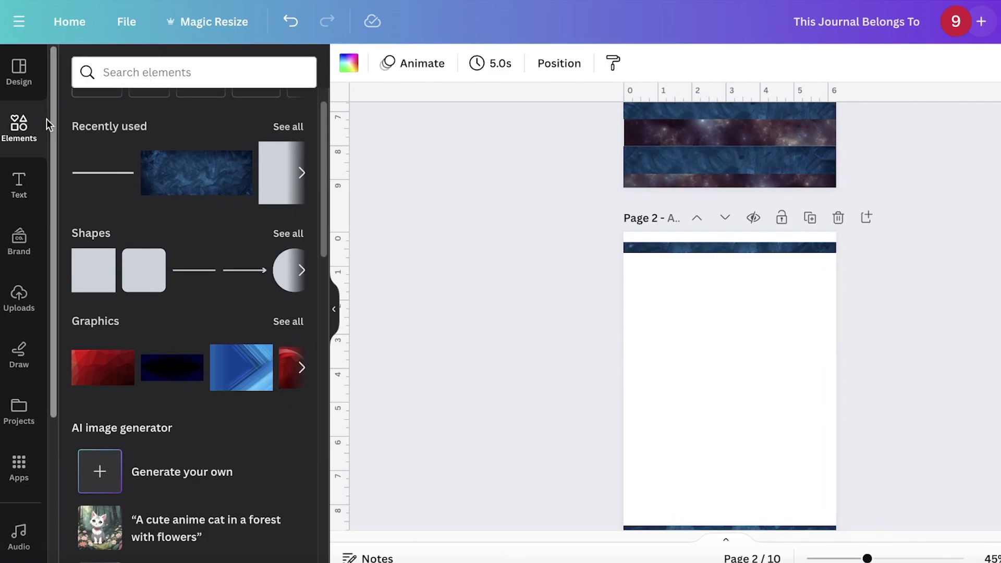
Add a bold 'January' heading at page 2's top-left.
{"action": "left_click", "coordinate": [21, 170]}
{"action": "left_click", "coordinate": [226, 263]}
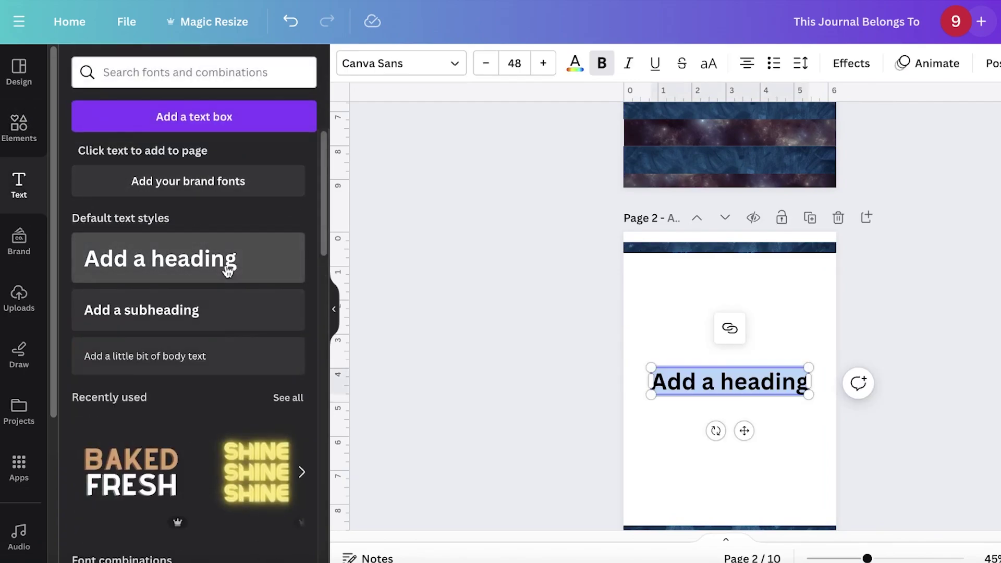
{"action": "left_click", "coordinate": [727, 411]}
{"action": "triple_click", "coordinate": [724, 397]}
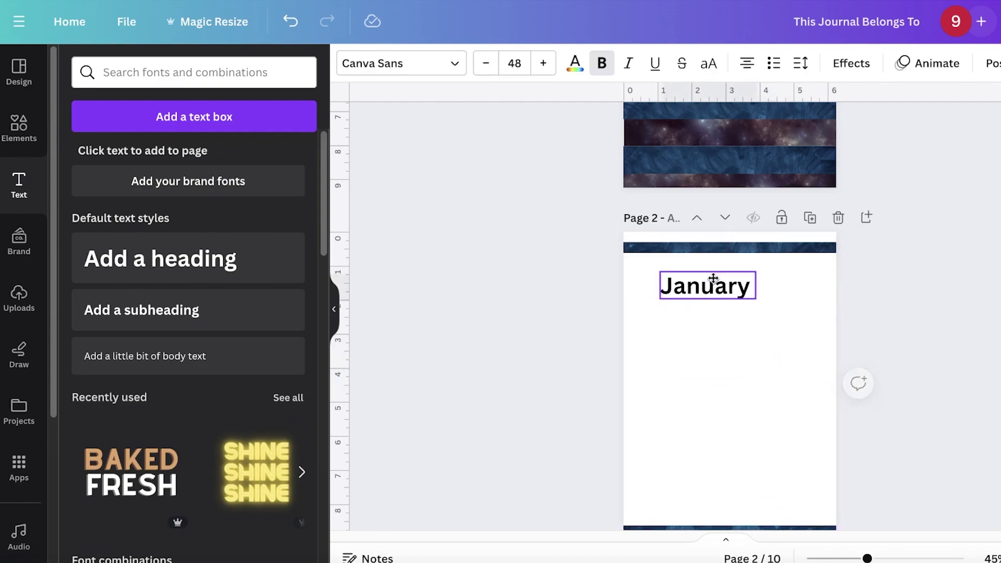
{"action": "left_click_drag", "start_coordinate": [713, 278], "coordinate": [686, 272]}
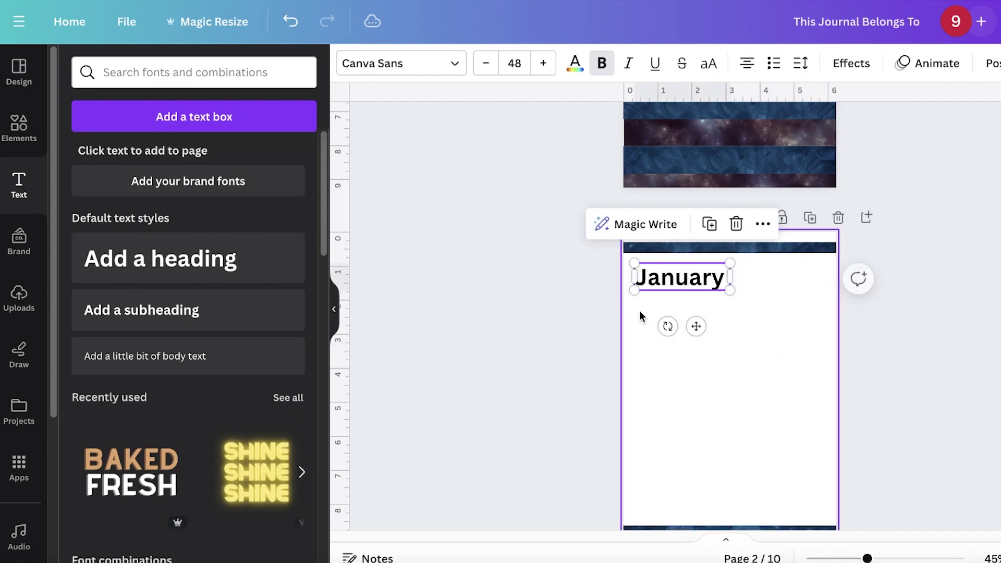
{"action": "scroll", "coordinate": [760, 400], "scroll_direction": "down", "scroll_amount": 1}
{"action": "scroll", "coordinate": [830, 405], "scroll_direction": "down", "scroll_amount": 10}
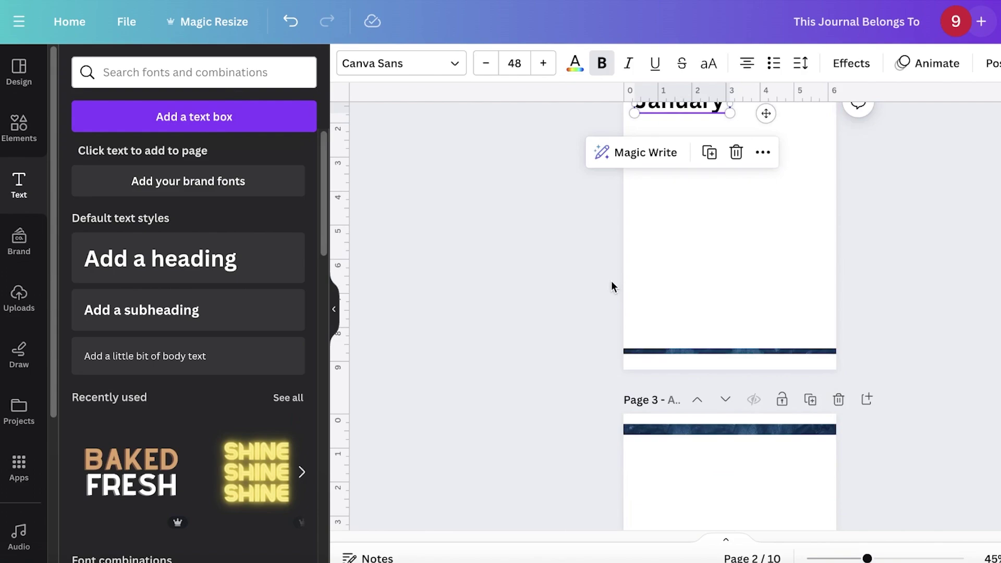
{"action": "scroll", "coordinate": [646, 329], "scroll_direction": "up", "scroll_amount": 10}
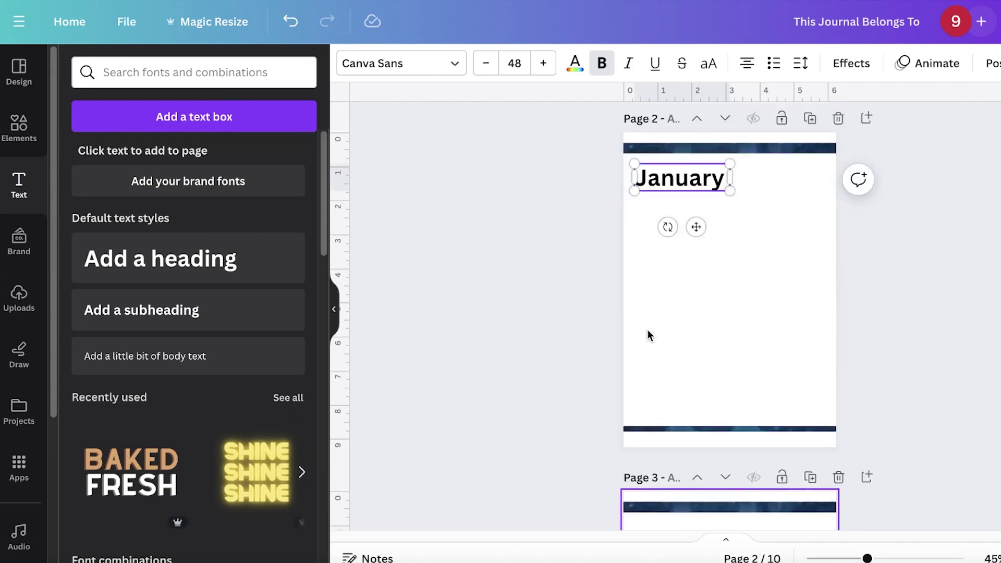
{"action": "scroll", "coordinate": [646, 329], "scroll_direction": "down", "scroll_amount": 7}
{"action": "scroll", "coordinate": [647, 330], "scroll_direction": "up", "scroll_amount": 1}
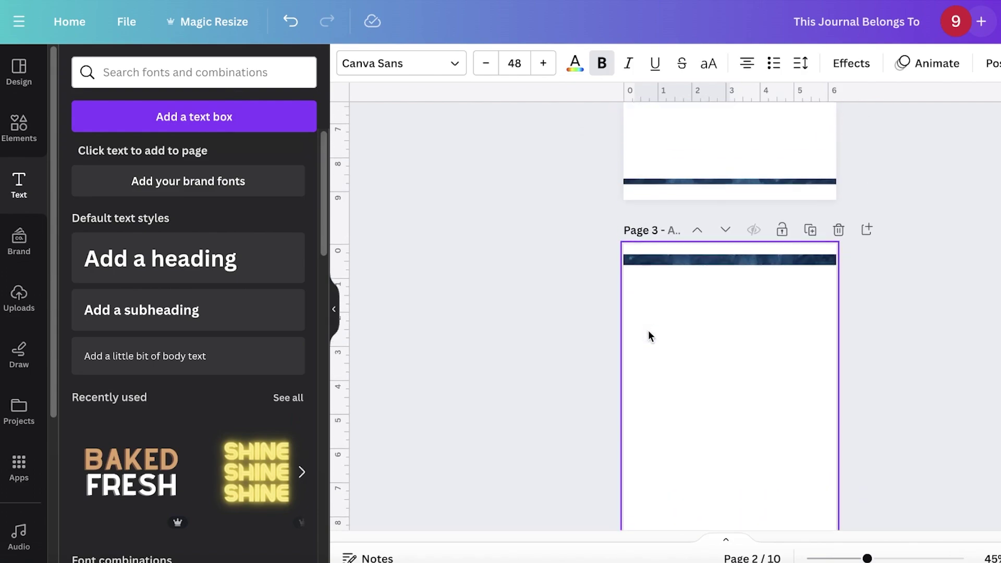
Add a bold 'Week 1' heading at page 3's top-left.
{"action": "left_click", "coordinate": [648, 334]}
{"action": "left_click", "coordinate": [268, 272]}
{"action": "type", "text": "Week 1"}
{"action": "key", "text": "Return"}
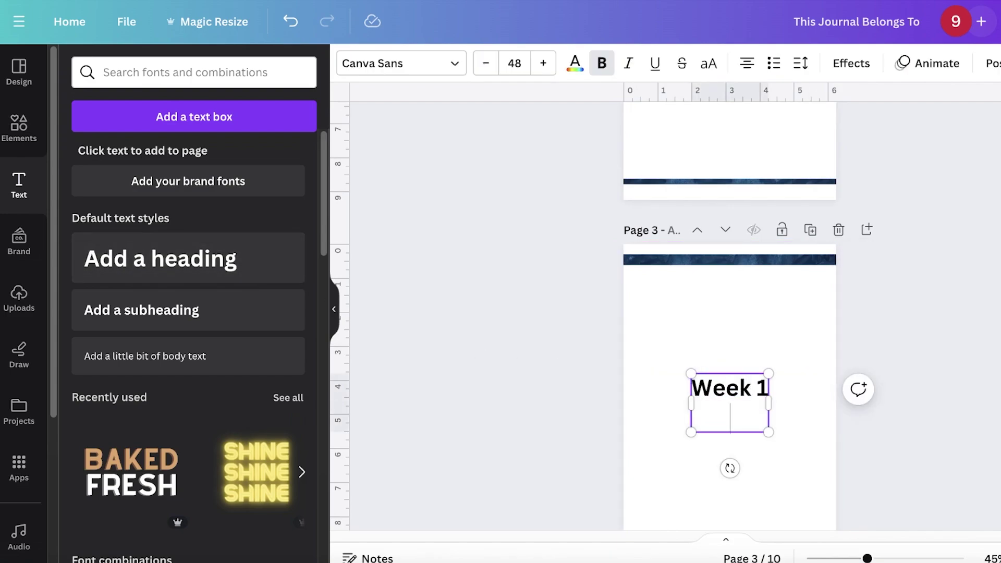
{"action": "left_click", "coordinate": [951, 332]}
{"action": "left_click_drag", "start_coordinate": [729, 388], "coordinate": [678, 299]}
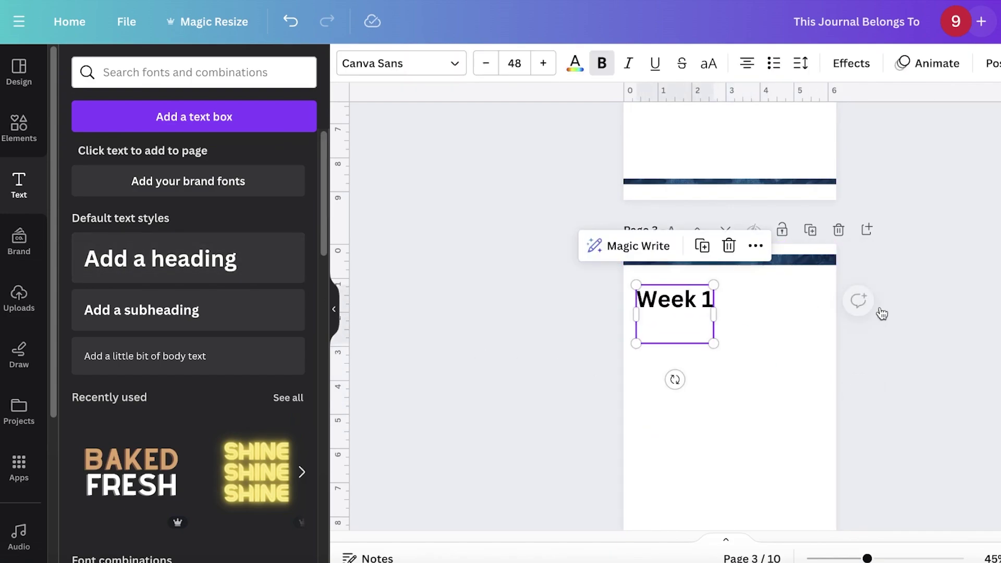
{"action": "left_click", "coordinate": [775, 451]}
{"action": "scroll", "coordinate": [756, 443], "scroll_direction": "down", "scroll_amount": 7}
{"action": "scroll", "coordinate": [729, 313], "scroll_direction": "up", "scroll_amount": 4}
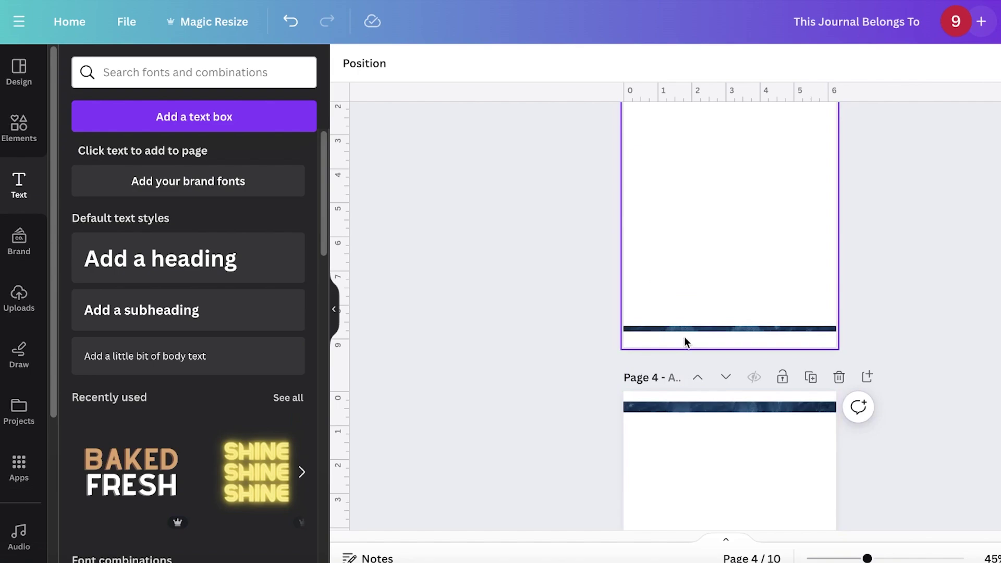
{"action": "scroll", "coordinate": [672, 318], "scroll_direction": "up", "scroll_amount": 12}
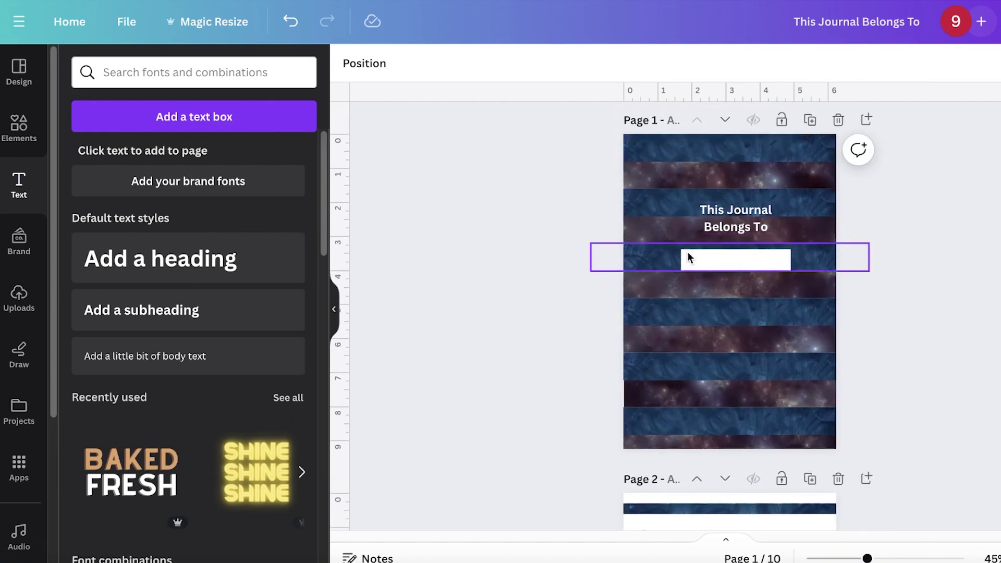
Download the 10-page interior with the PDF Print file type.
{"action": "scroll", "coordinate": [729, 219], "scroll_direction": "down", "scroll_amount": 20}
{"action": "scroll", "coordinate": [749, 190], "scroll_direction": "up", "scroll_amount": 20}
{"action": "left_click", "coordinate": [998, 22]}
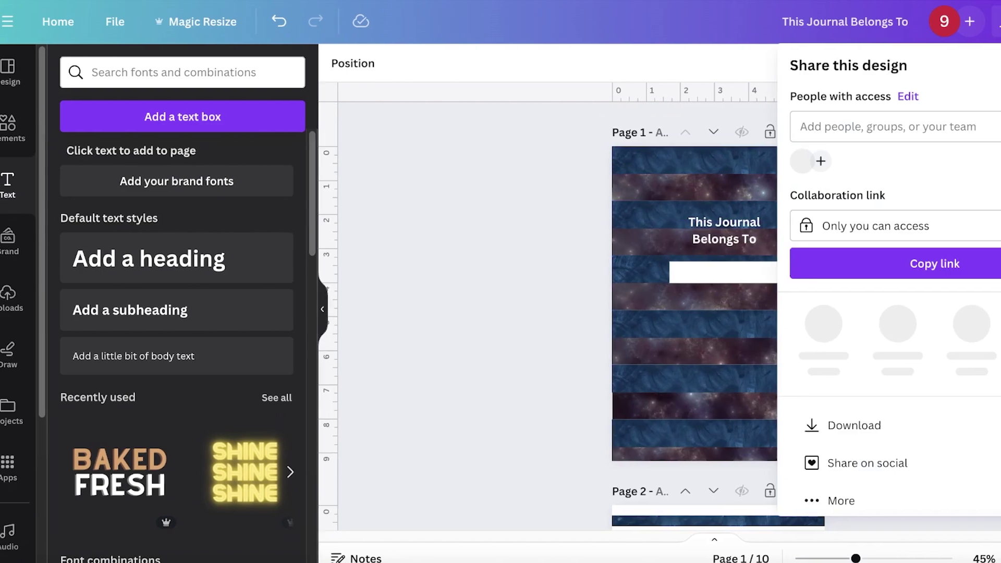
{"action": "left_click", "coordinate": [789, 417]}
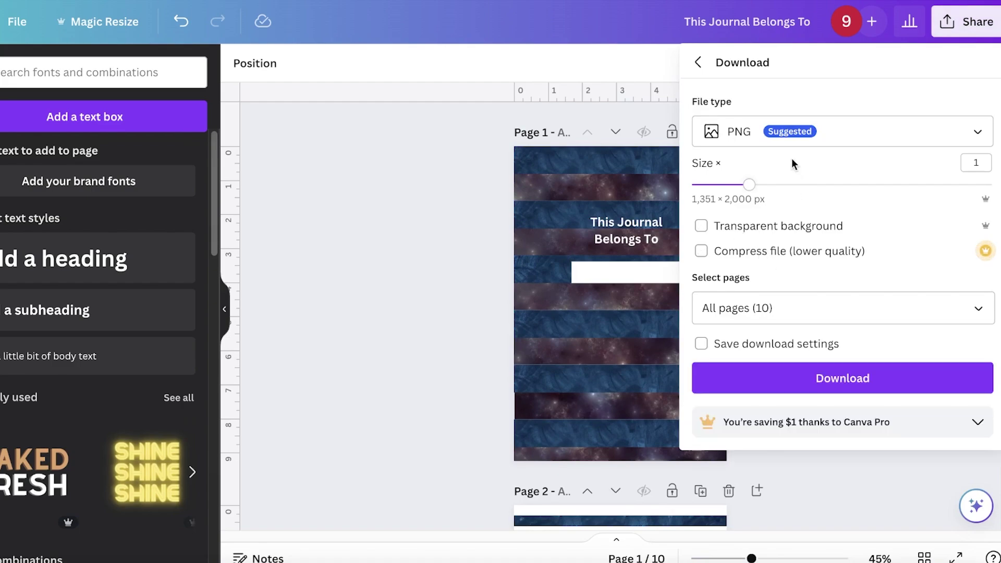
{"action": "left_click", "coordinate": [782, 132]}
{"action": "left_click", "coordinate": [761, 321]}
{"action": "left_click", "coordinate": [785, 405]}
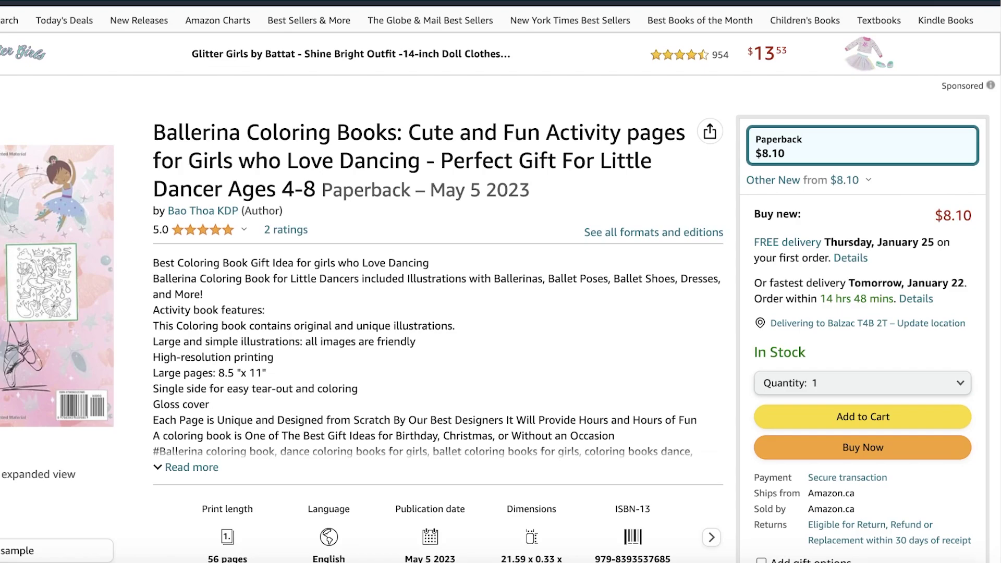
Dismiss the download notice and return to the KDP cover calculator.
{"action": "scroll", "coordinate": [558, 159], "scroll_direction": "up", "scroll_amount": 2}
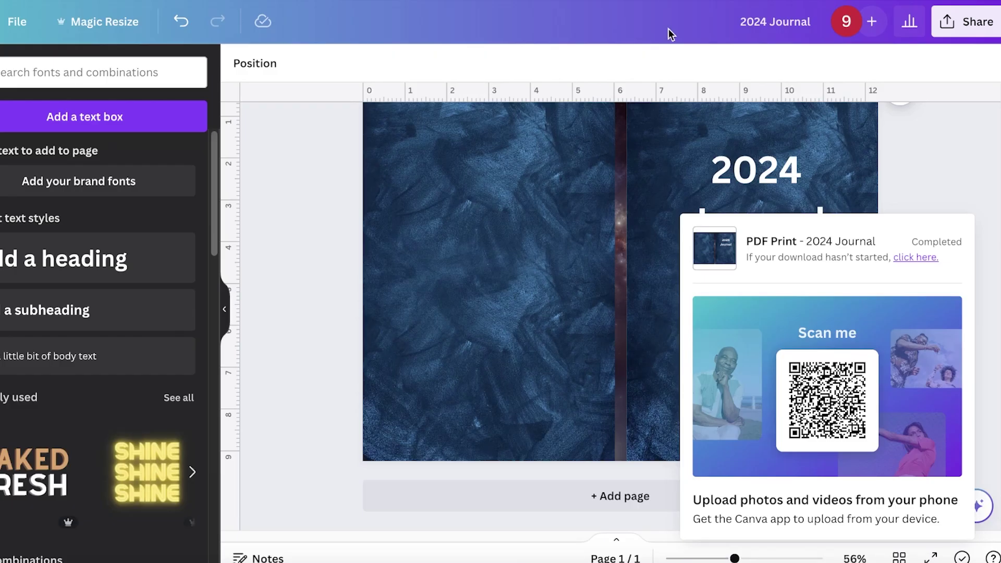
{"action": "left_click", "coordinate": [956, 172]}
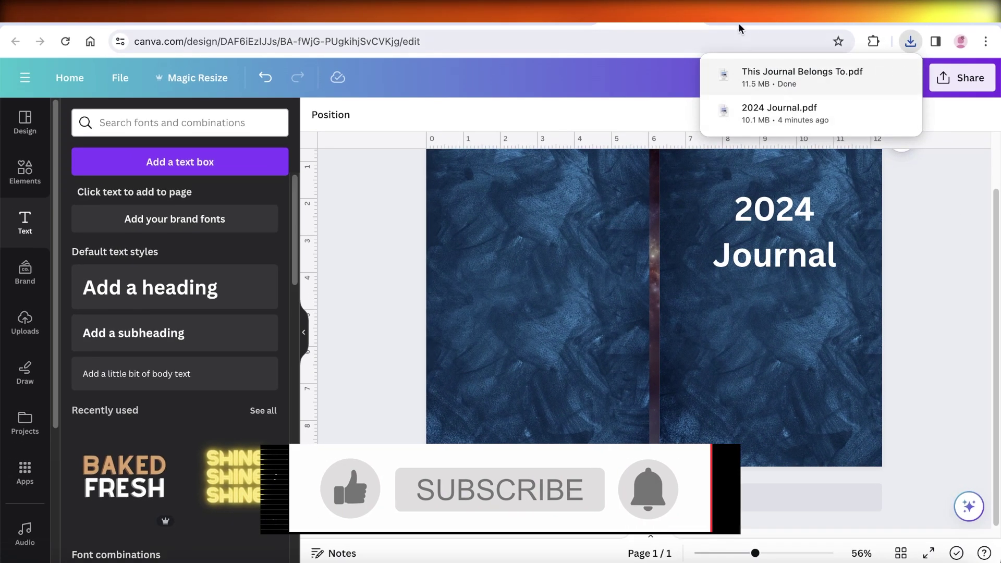
{"action": "left_click", "coordinate": [741, 24]}
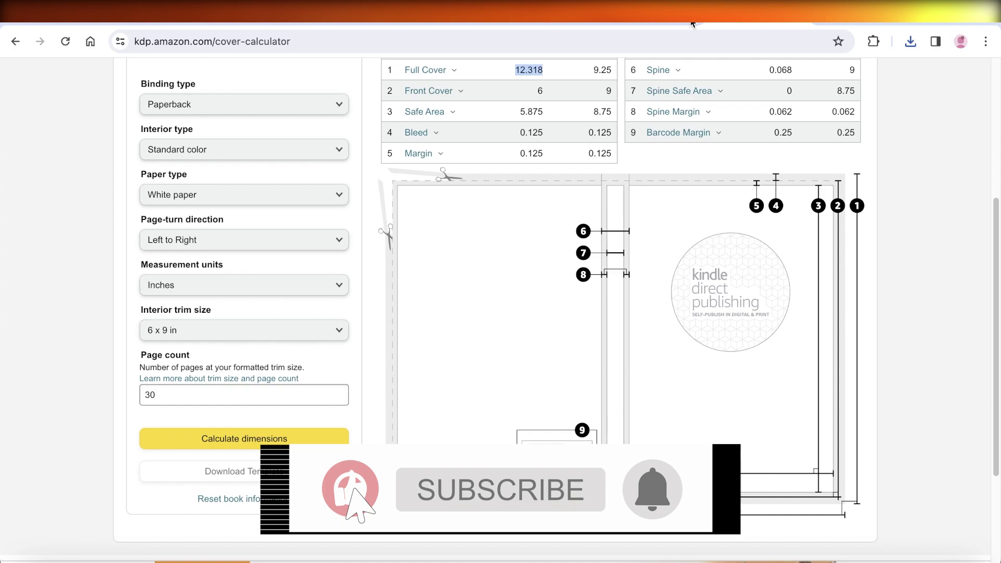